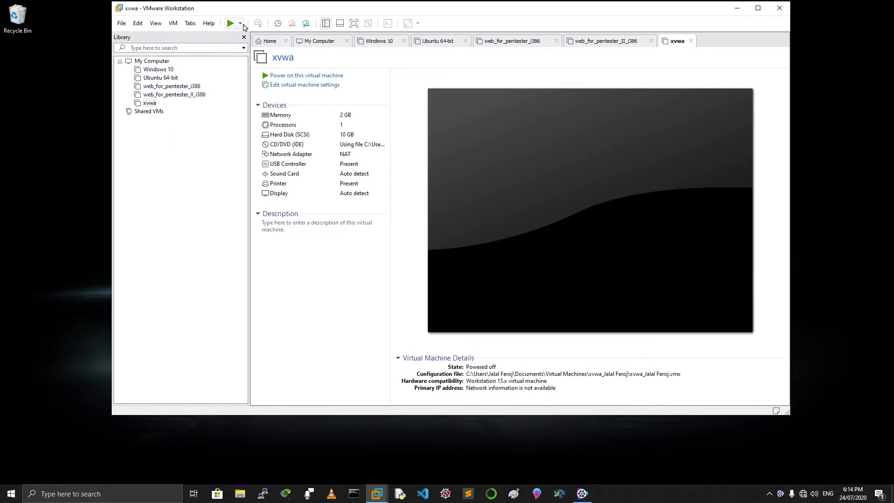
# - Close the open Ubuntu 64-bit, web_for_pentester_i386, web_for_pentester_II_i386, xvwa and Windows 10 virtual machine views
pyautogui.click(465, 41)
pyautogui.click(494, 41)
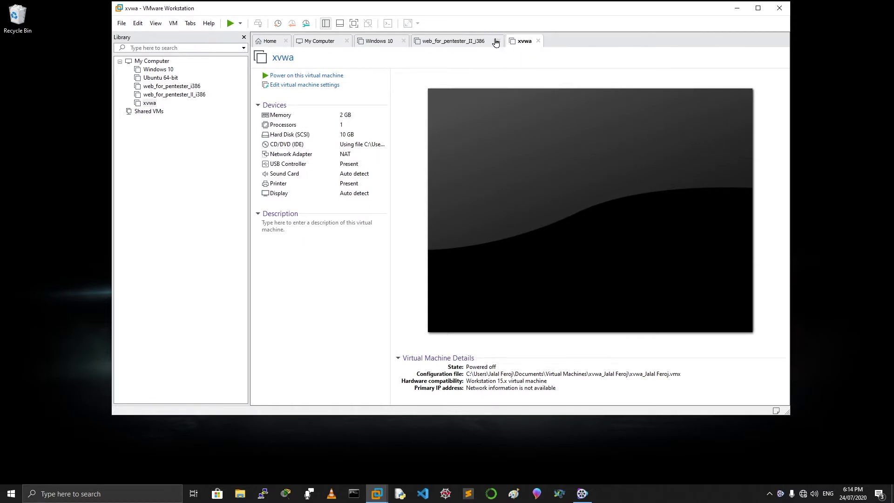
pyautogui.click(497, 41)
pyautogui.click(443, 41)
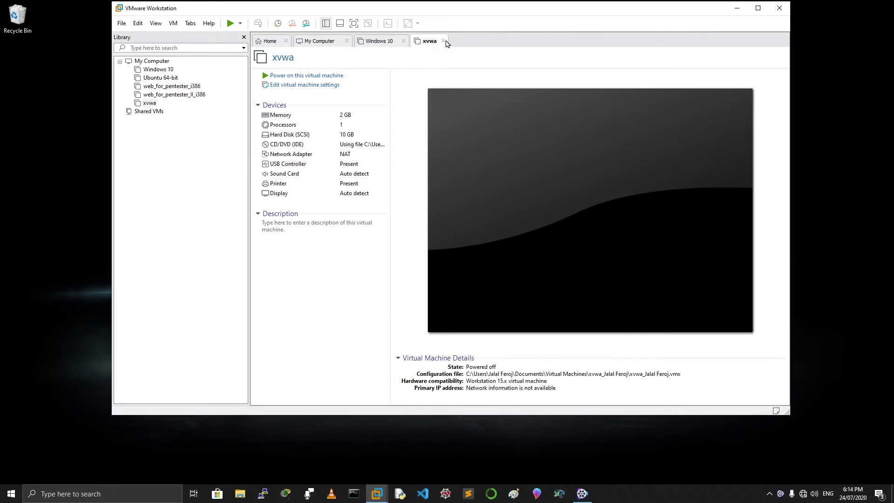
pyautogui.click(404, 41)
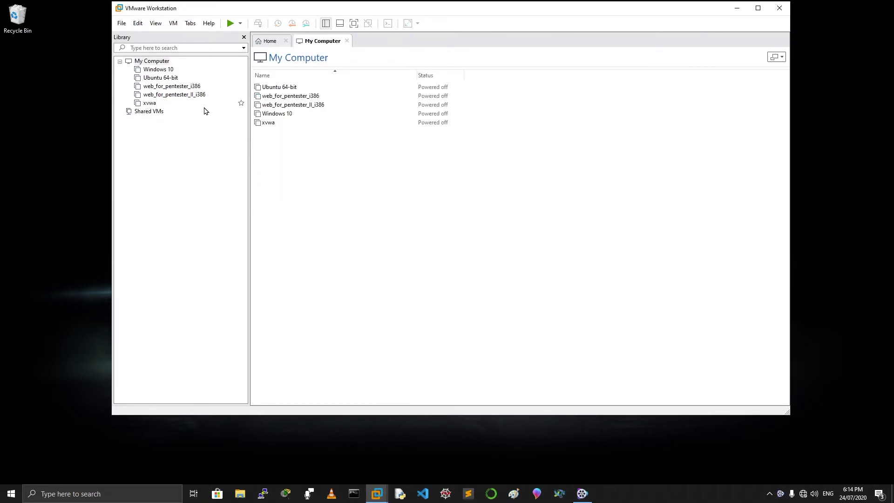
# - Start a new typical virtual machine that installs from the en_windows_server_2019_updated_sept_2019_x64_dvd_199664ce disc image
pyautogui.click(275, 41)
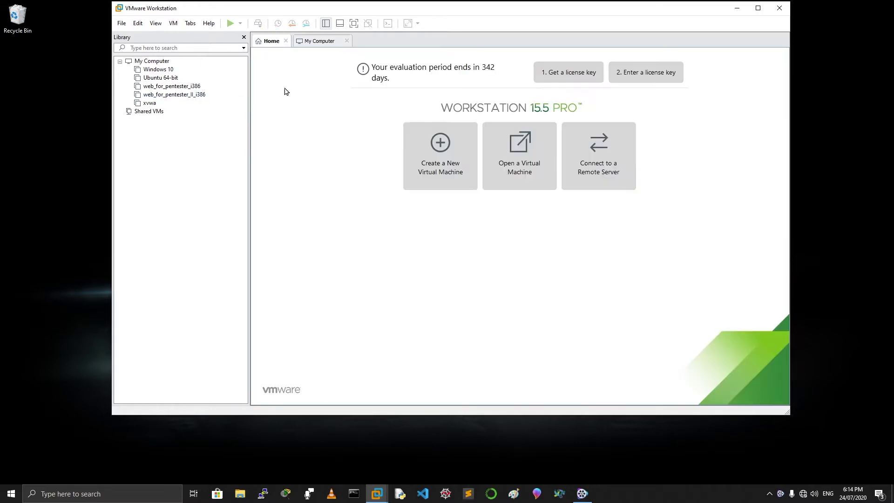
pyautogui.click(447, 177)
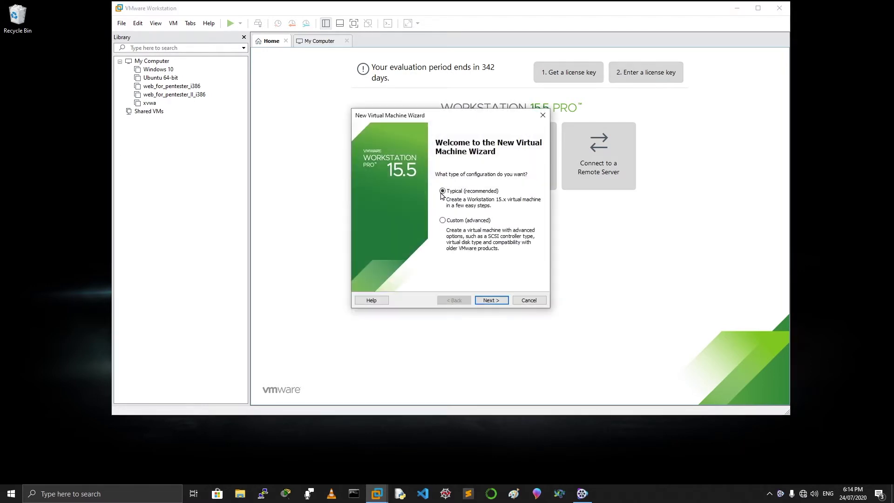
pyautogui.click(494, 304)
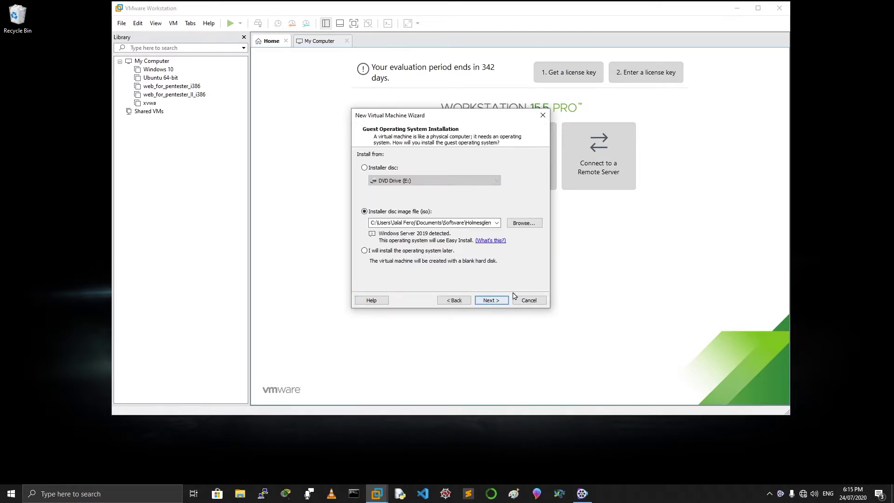
pyautogui.click(531, 223)
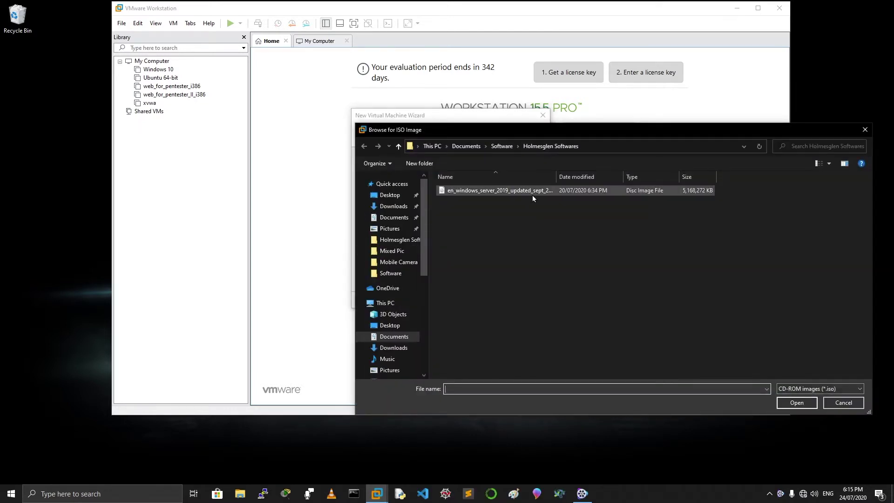
pyautogui.click(499, 191)
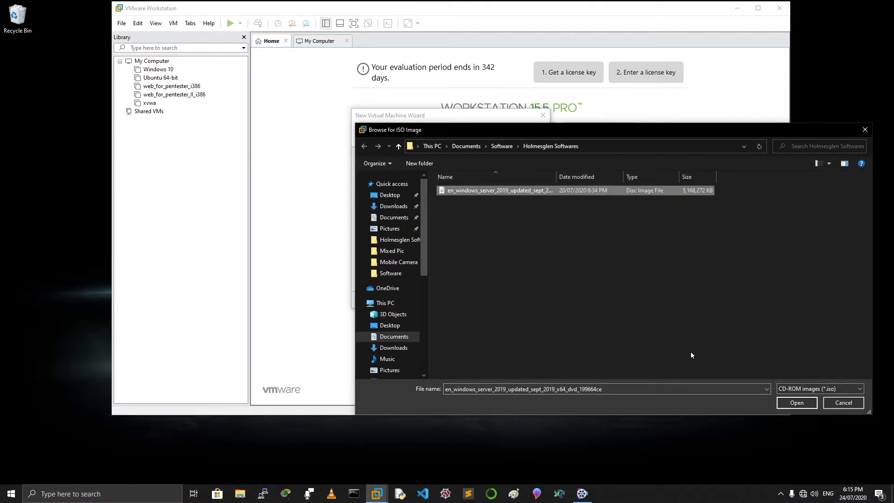
pyautogui.click(796, 403)
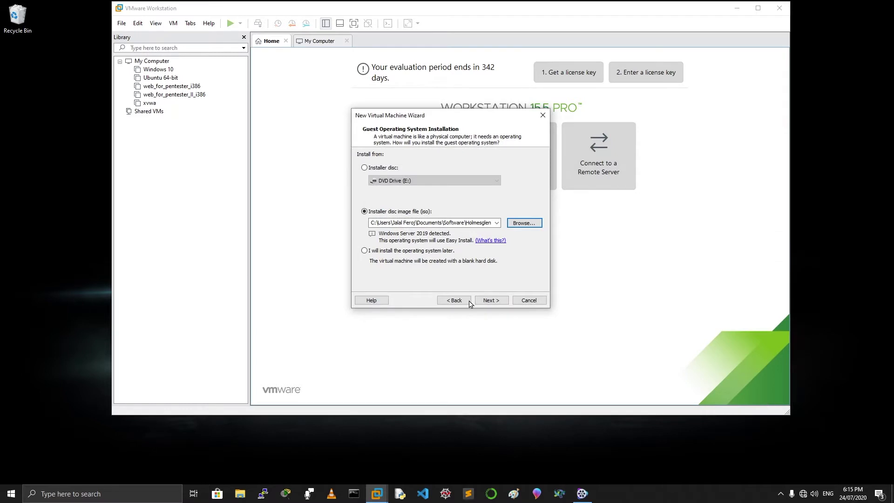
pyautogui.click(498, 301)
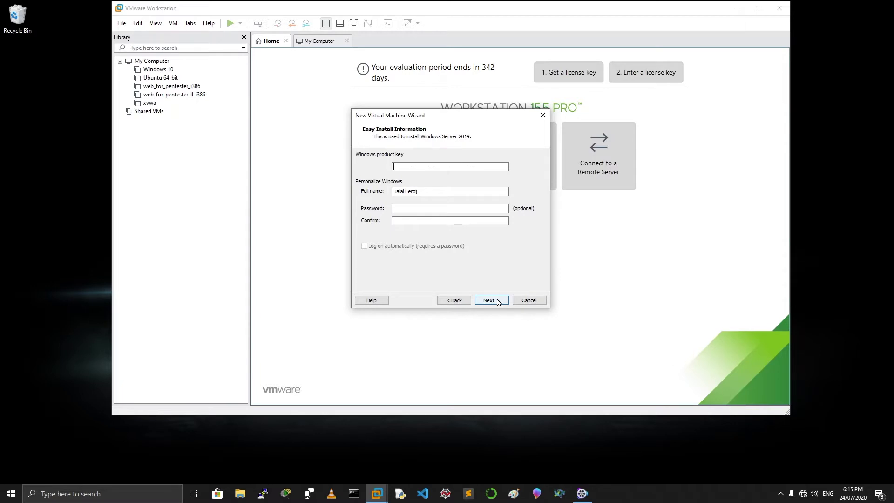
# - Accept the prefilled full name and continue the Windows Server 2019 easy install without a product key or password
pyautogui.click(430, 189)
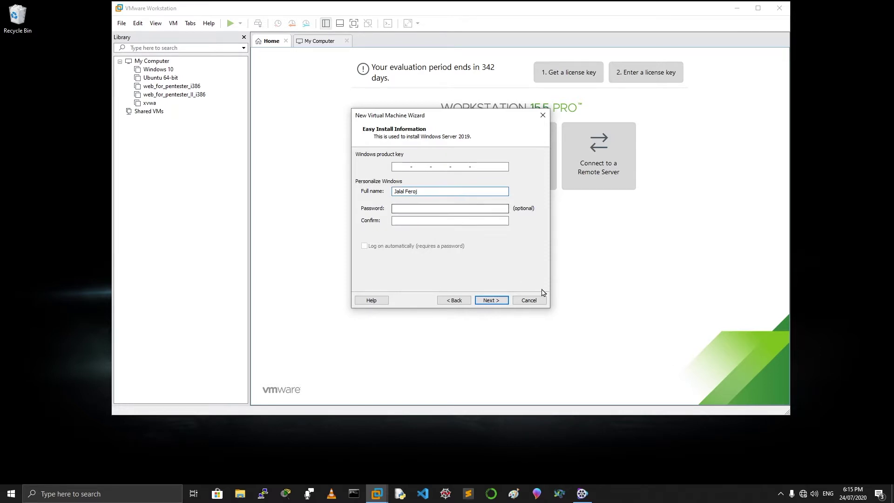
pyautogui.click(495, 301)
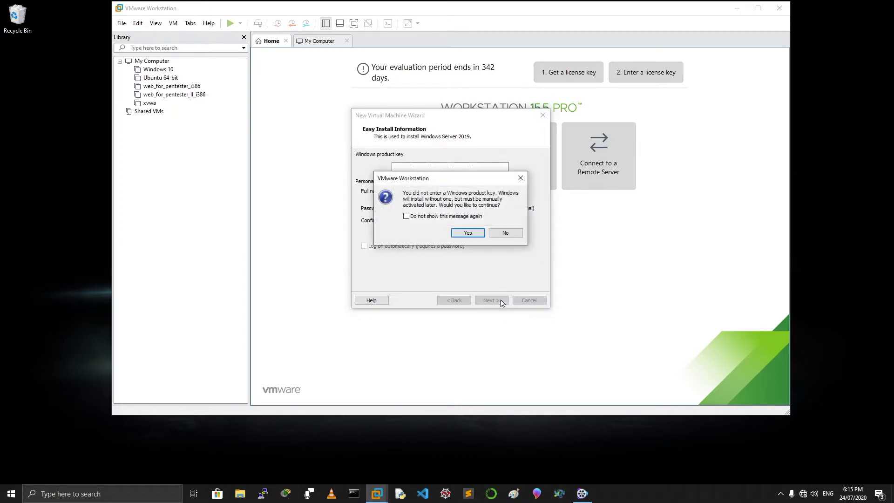
pyautogui.click(467, 232)
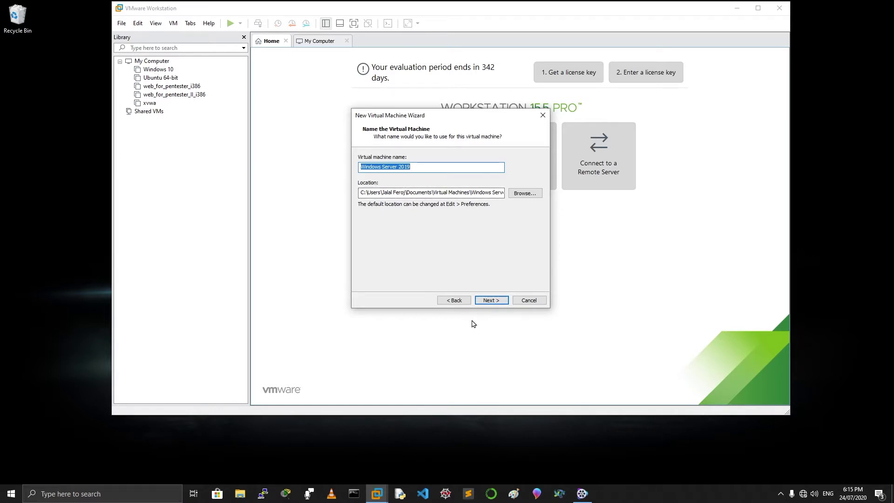
# - Keep the name Windows Server 2019 and set the virtual machine's location to the Virtual Machines folder in Documents
pyautogui.click(521, 194)
pyautogui.moveTo(510, 226); pyautogui.dragTo(511, 272)
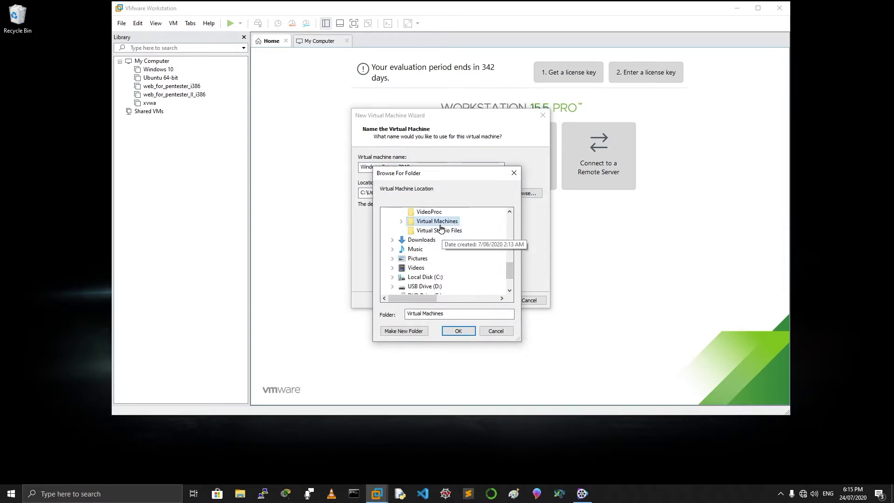
pyautogui.click(459, 330)
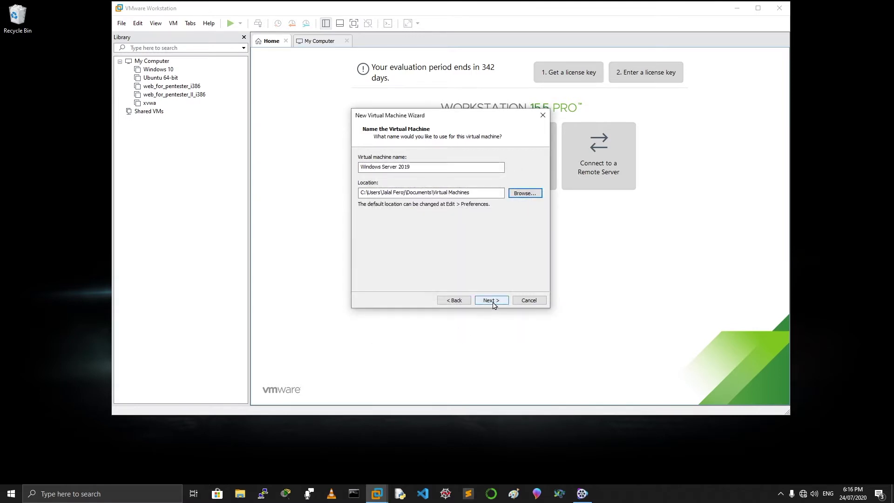
pyautogui.click(492, 300)
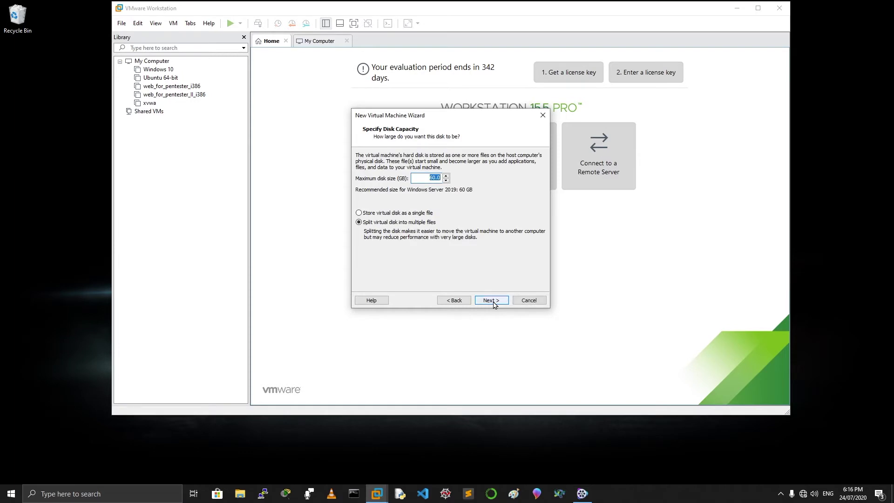
# - Set the maximum disk size to 30 GB and store the virtual disk as a single file
pyautogui.click(445, 181)
pyautogui.click(445, 181)
pyautogui.click(446, 181)
pyautogui.click(445, 181)
pyautogui.click(445, 181)
pyautogui.click(446, 181)
pyautogui.click(445, 182)
pyautogui.click(446, 181)
pyautogui.click(445, 181)
pyautogui.click(445, 181)
pyautogui.click(446, 182)
pyautogui.click(445, 181)
pyautogui.click(445, 182)
pyautogui.click(416, 214)
pyautogui.click(502, 301)
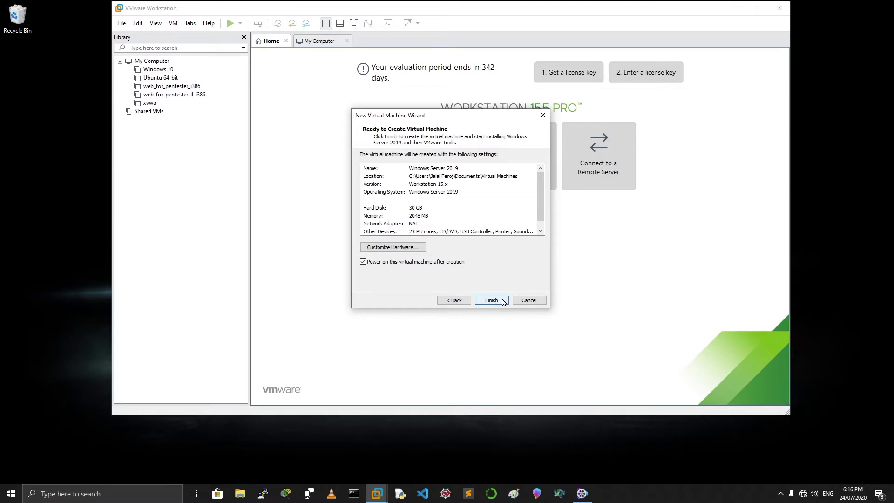
# - Review the virtual machine's name and disk capacity settings, and finish creating it with power-on after creation
pyautogui.click(461, 300)
pyautogui.click(461, 300)
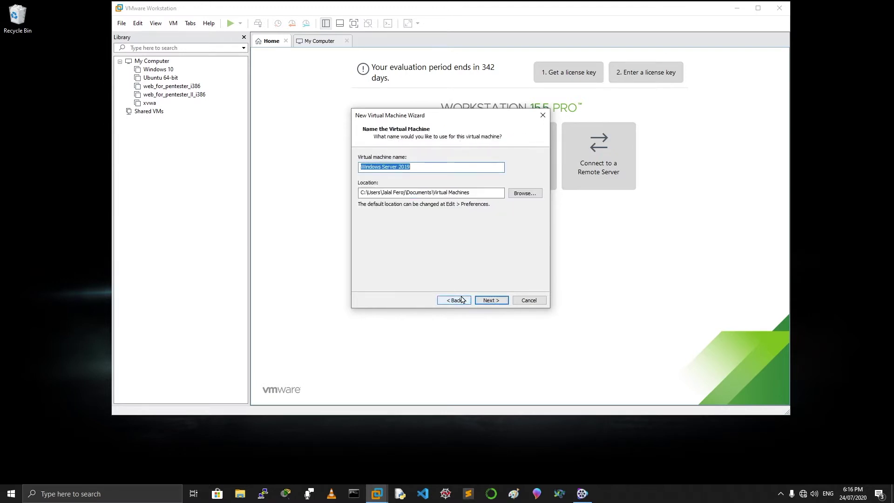
pyautogui.click(494, 301)
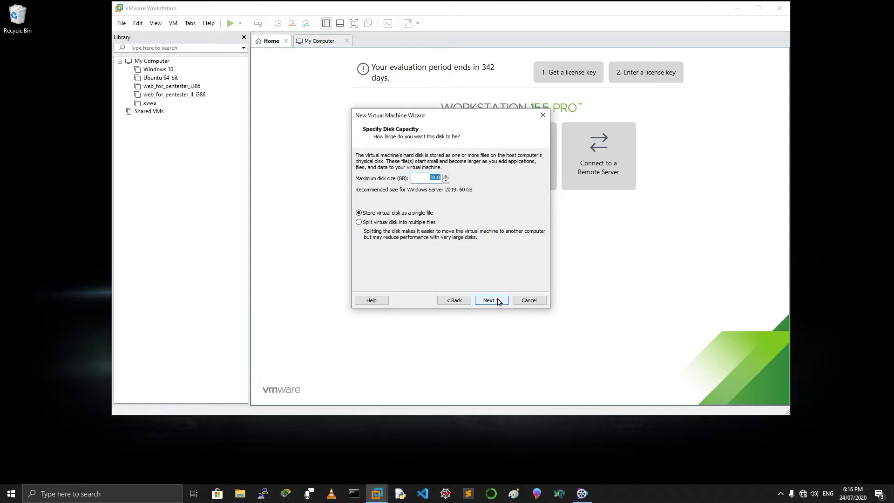
pyautogui.click(497, 300)
pyautogui.click(498, 301)
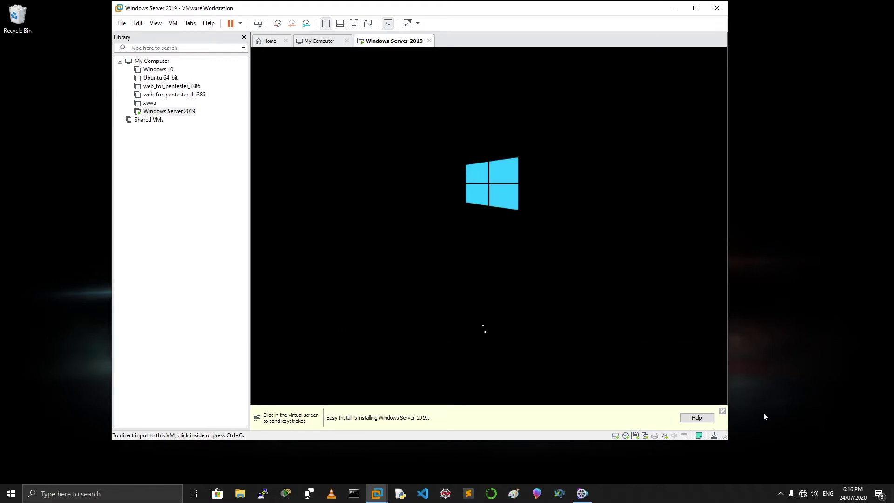
# - Dismiss the Easy Install notice and display the Windows Server 2019 virtual machine in full screen
pyautogui.click(722, 410)
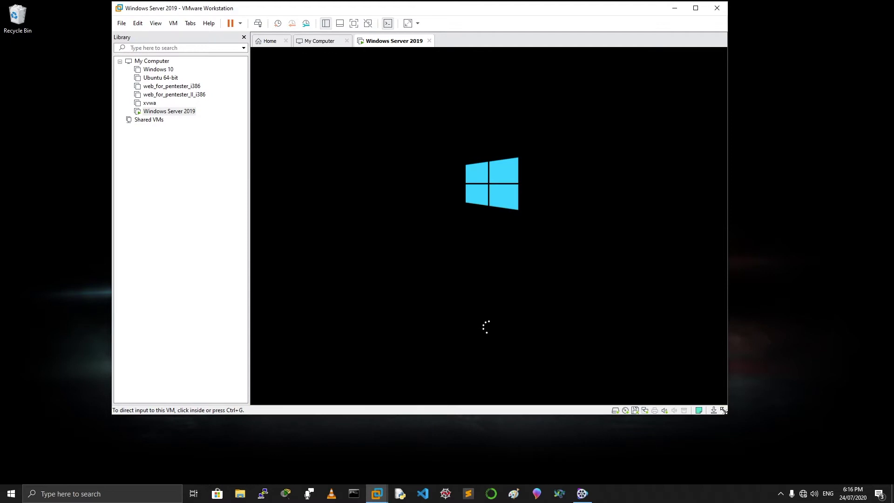
pyautogui.click(354, 25)
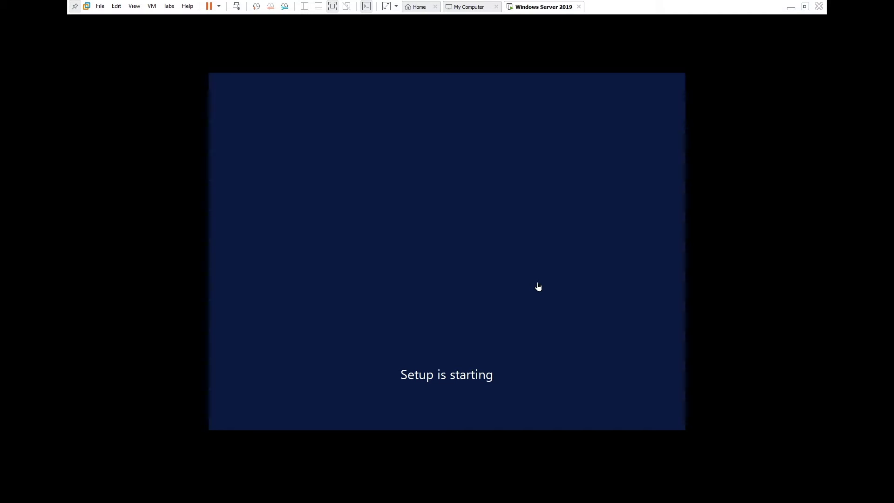
# - Choose Windows Server 2019 Datacenter (Desktop Experience) as the operating system and start its installation
pyautogui.click(465, 368)
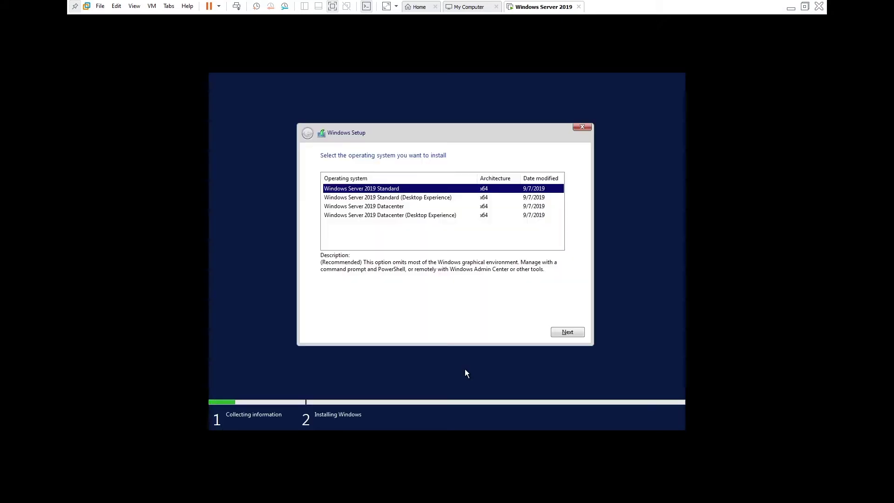
pyautogui.click(387, 216)
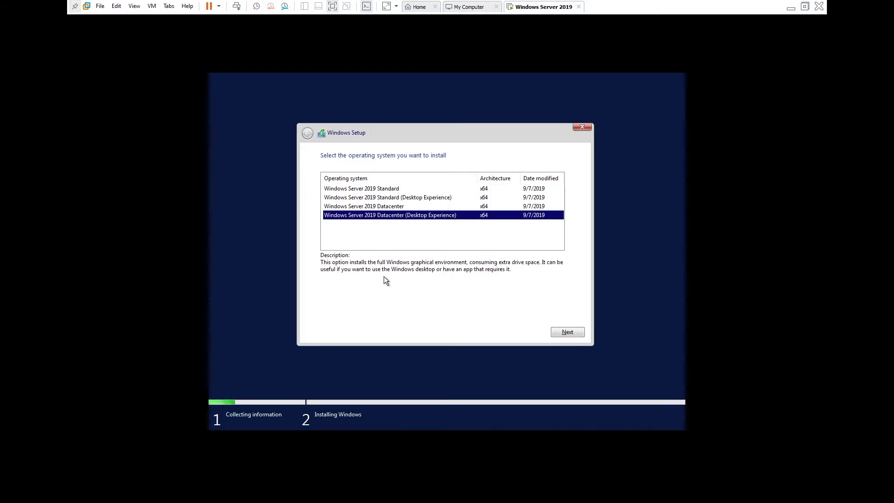
pyautogui.click(572, 332)
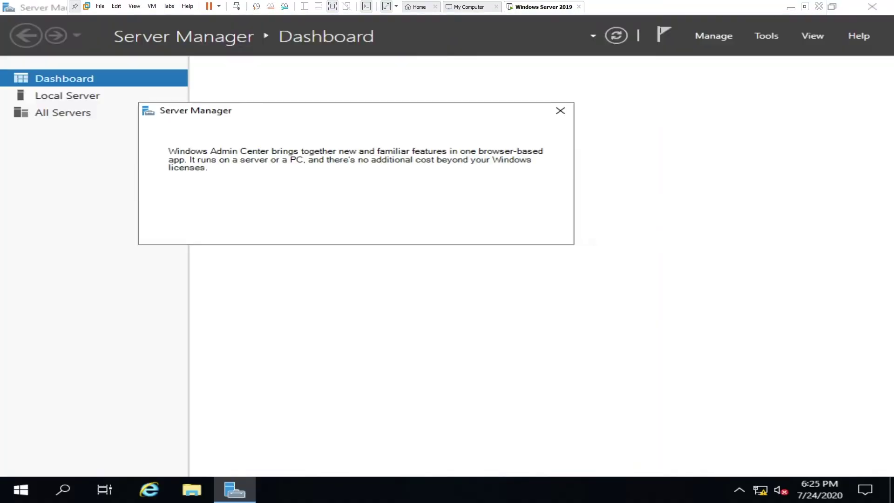
# - Dismiss the Windows Admin Center notice and open the server's About system settings at the device specifications
pyautogui.click(559, 110)
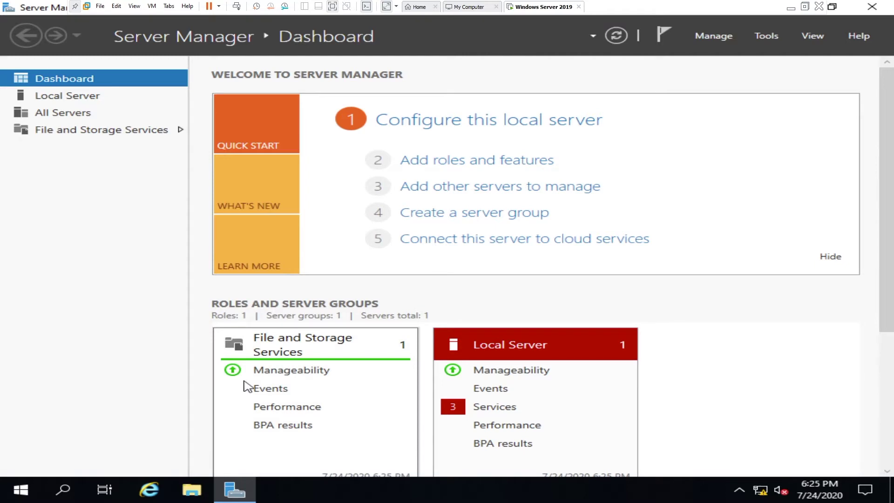
pyautogui.rightClick(21, 489)
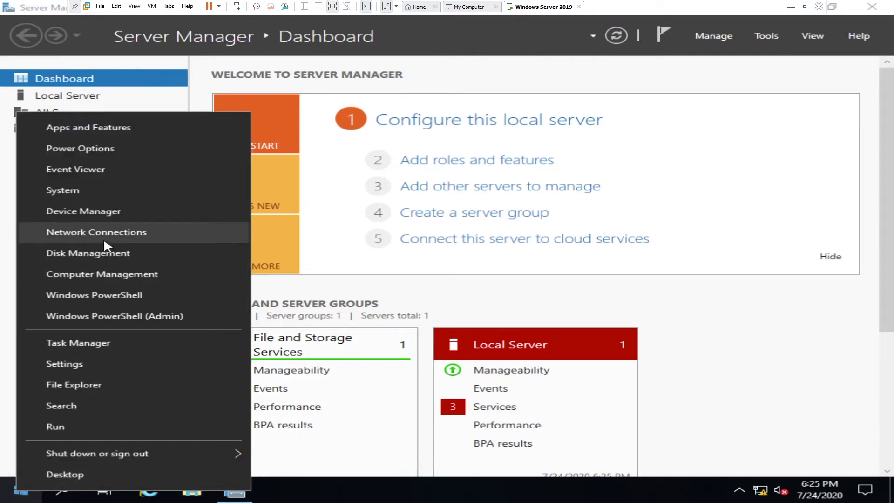
pyautogui.click(98, 191)
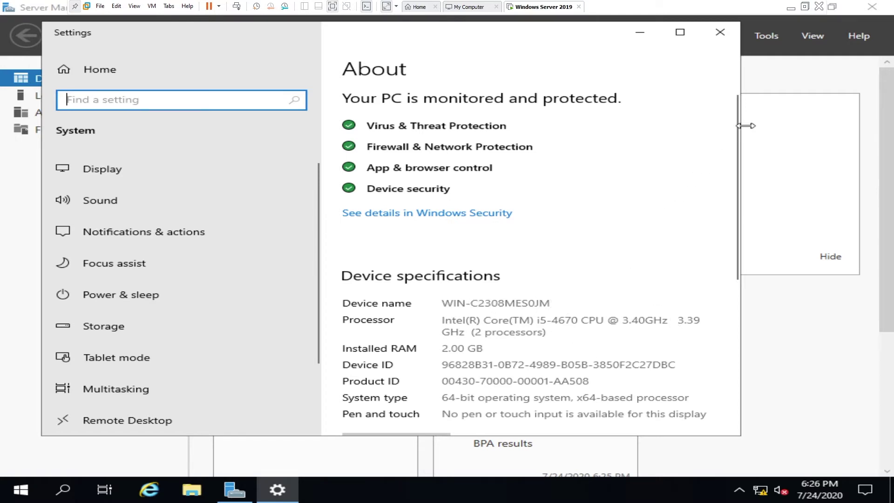
pyautogui.moveTo(736, 135); pyautogui.dragTo(725, 192)
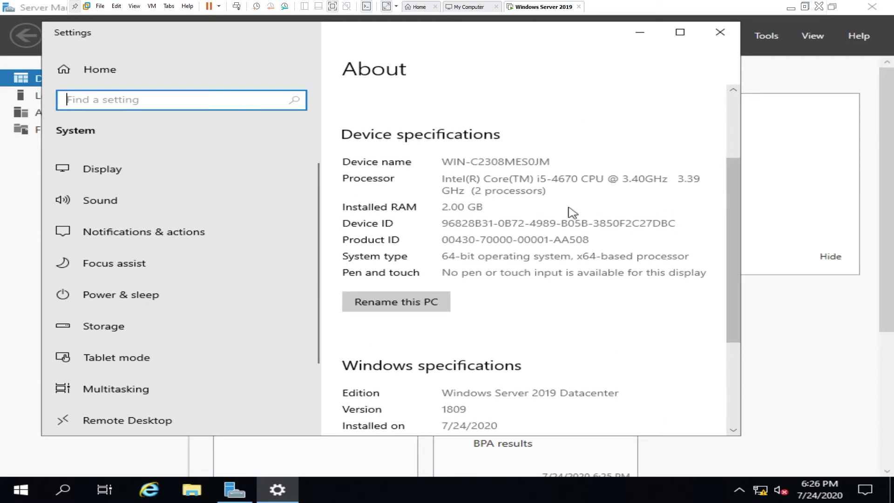
# - Rename the PC as cyberboothserver2019, postpone the restart, and close the system settings
pyautogui.click(431, 302)
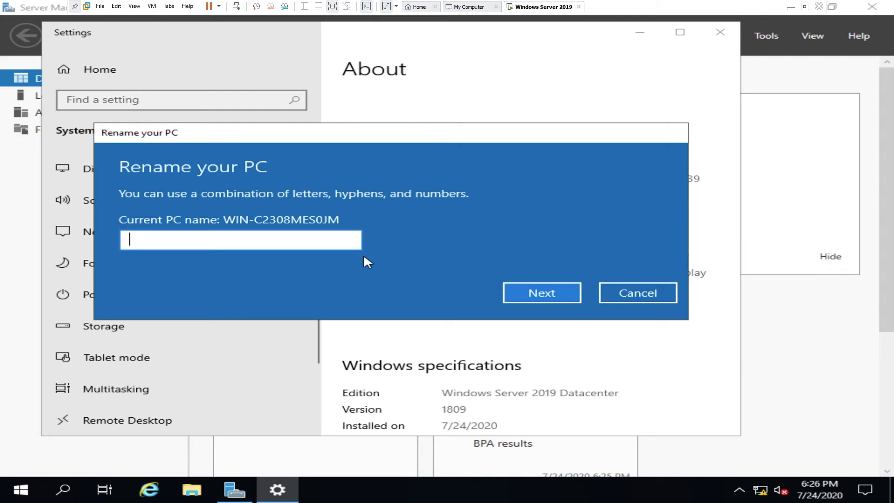
pyautogui.write('cyberbooth')
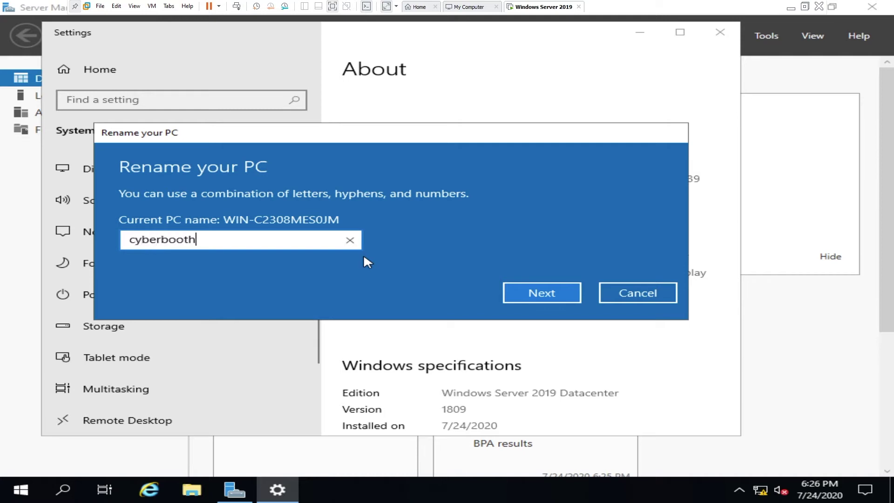
pyautogui.write('server')
pyautogui.write('2019')
pyautogui.click(550, 292)
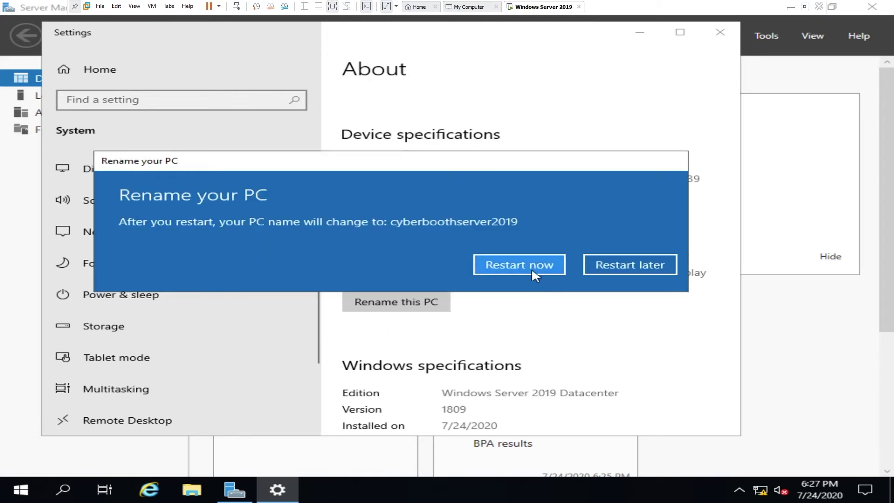
pyautogui.click(644, 271)
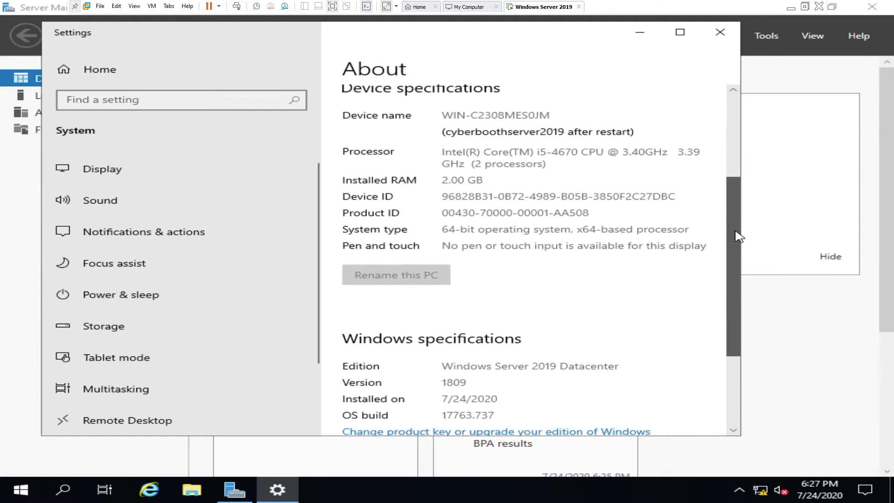
pyautogui.click(720, 32)
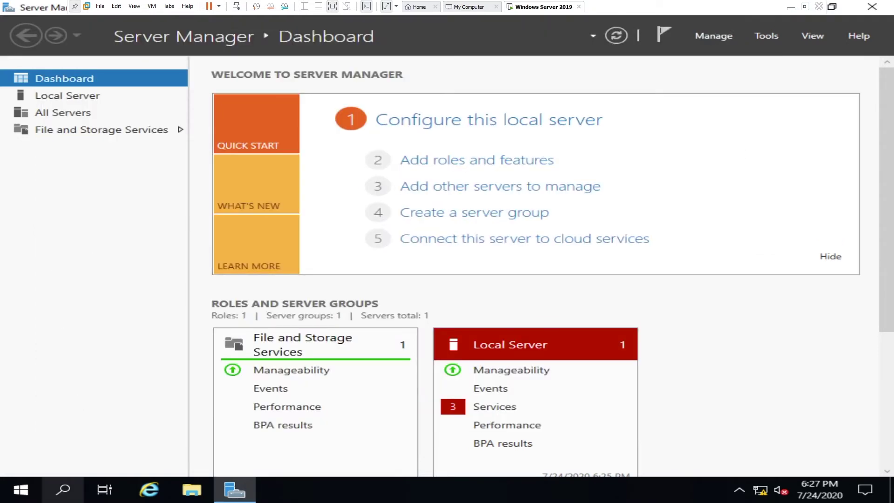
# - Open the properties of the server's Ethernet network connection and copy all of its property details
pyautogui.click(14, 493)
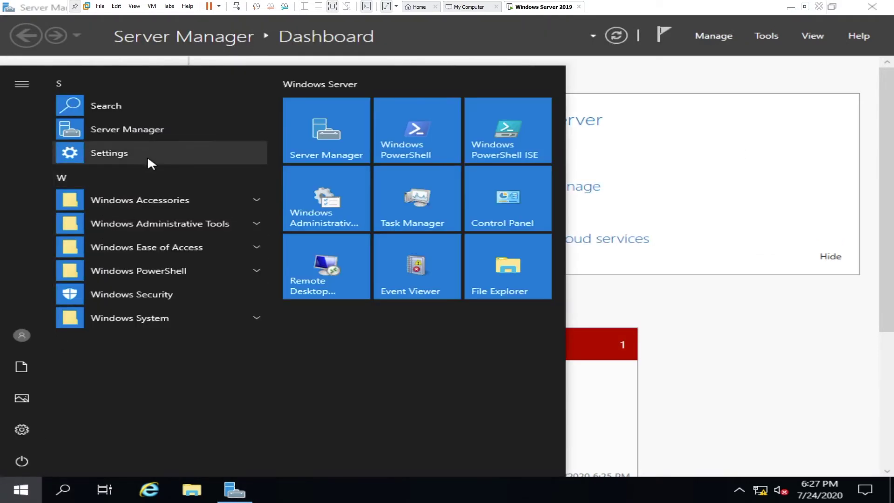
pyautogui.rightClick(18, 489)
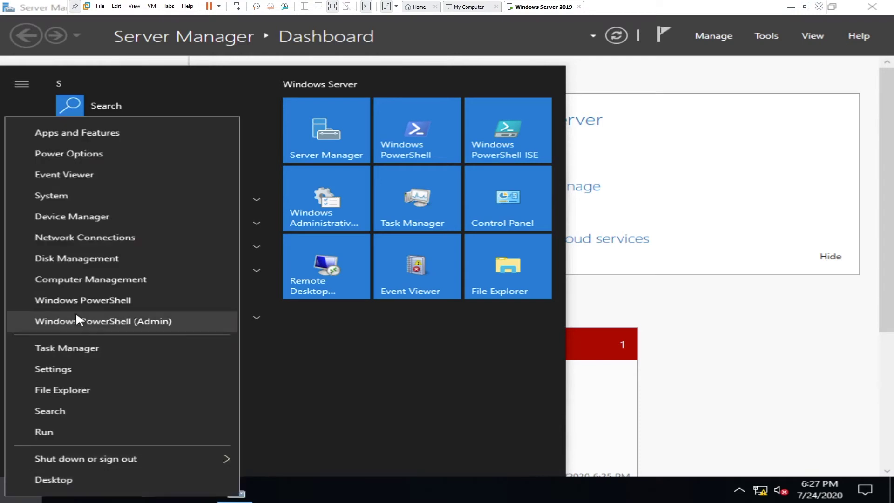
pyautogui.click(109, 237)
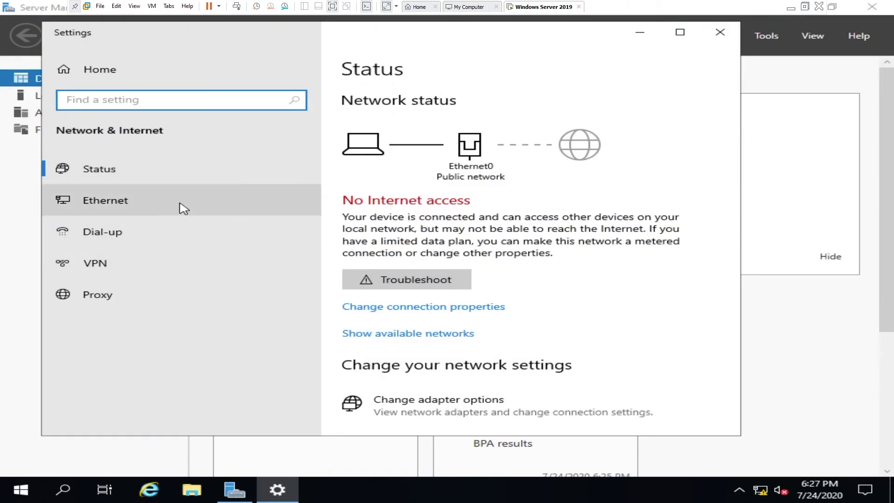
pyautogui.click(183, 208)
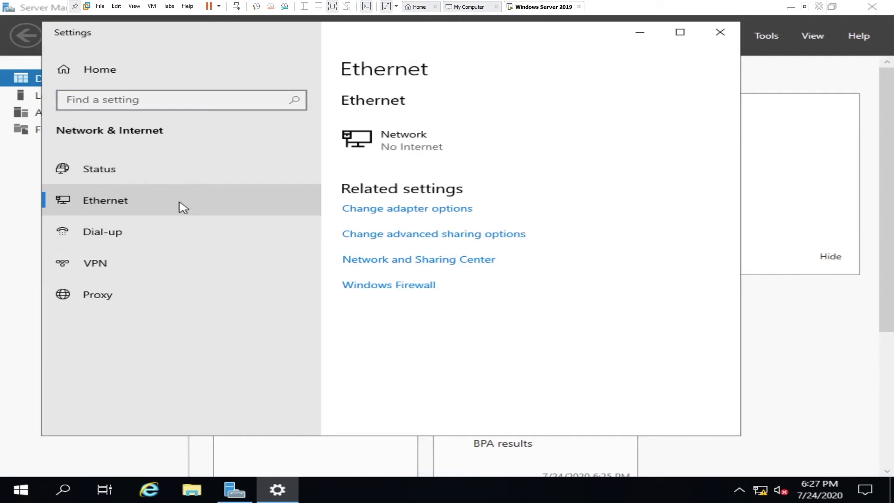
pyautogui.click(415, 146)
pyautogui.moveTo(735, 128); pyautogui.dragTo(731, 296)
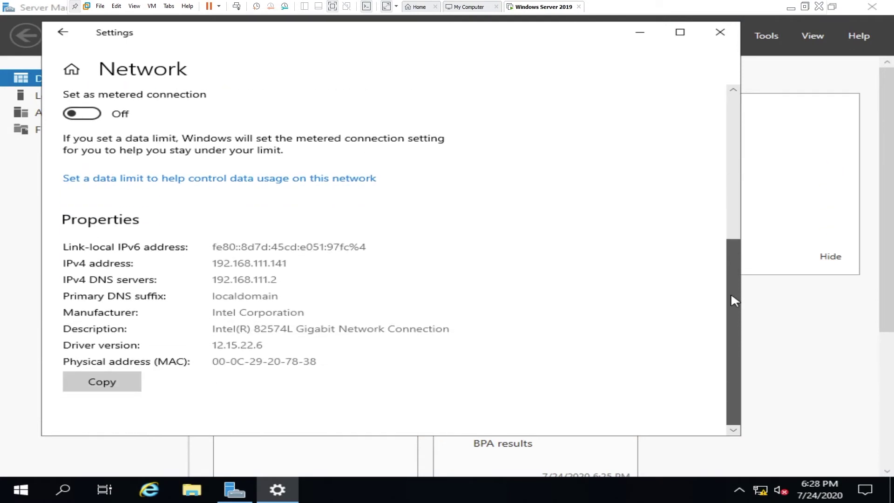
pyautogui.moveTo(730, 293); pyautogui.dragTo(731, 292)
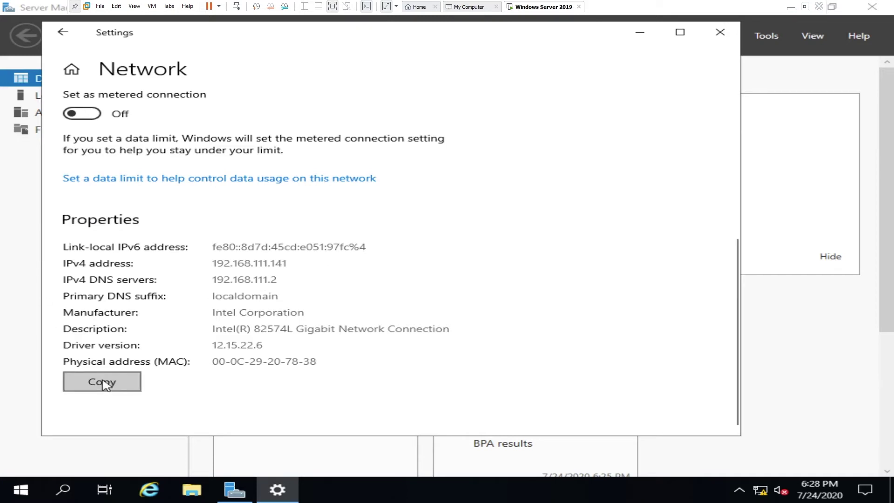
pyautogui.moveTo(293, 490)
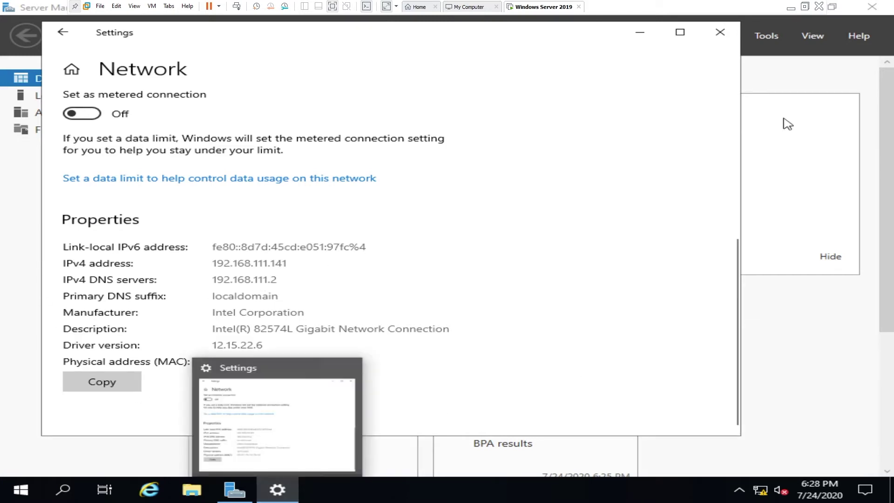
# - Create a text document named ip address on the host computer's desktop and place it below the Recycle Bin
pyautogui.click(832, 6)
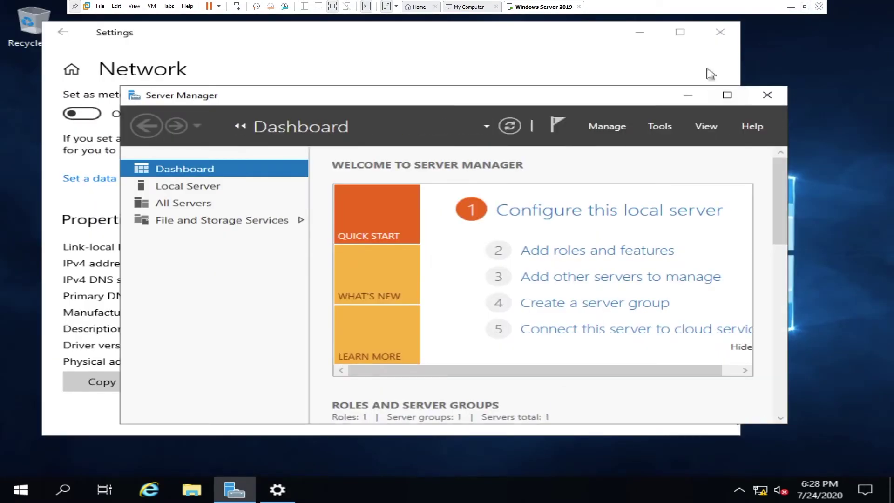
pyautogui.click(26, 85)
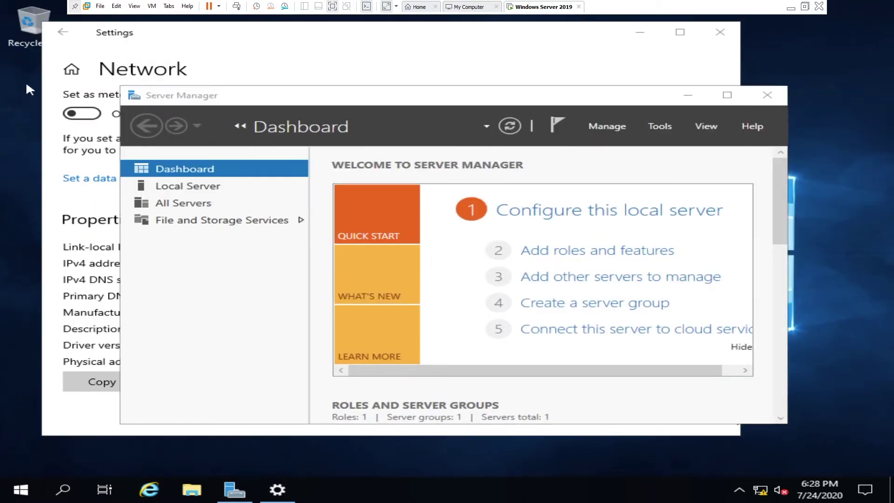
pyautogui.rightClick(26, 84)
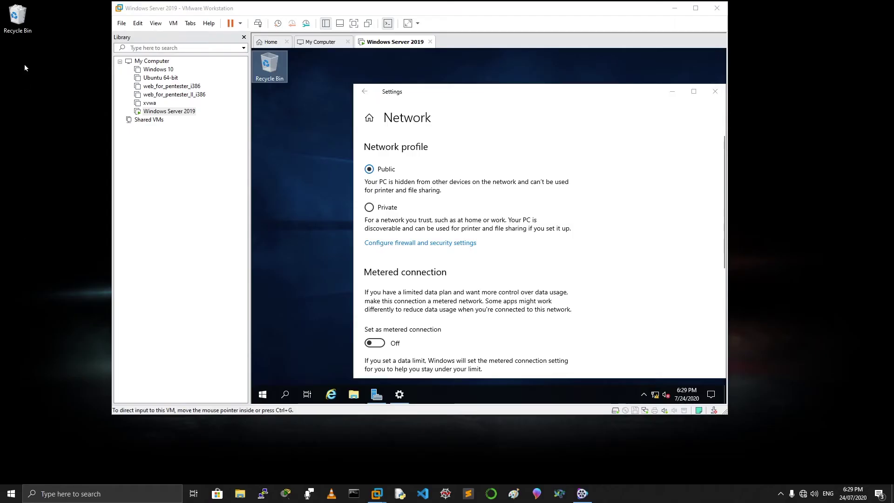
pyautogui.rightClick(25, 61)
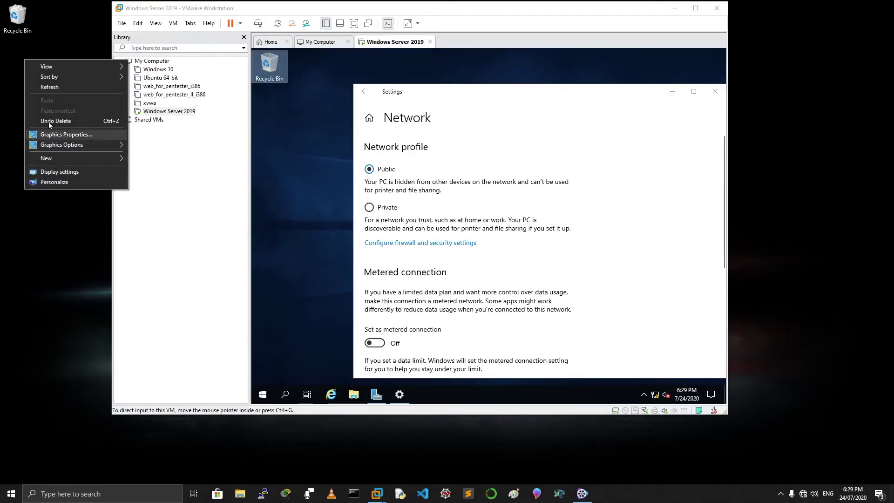
pyautogui.moveTo(70, 158)
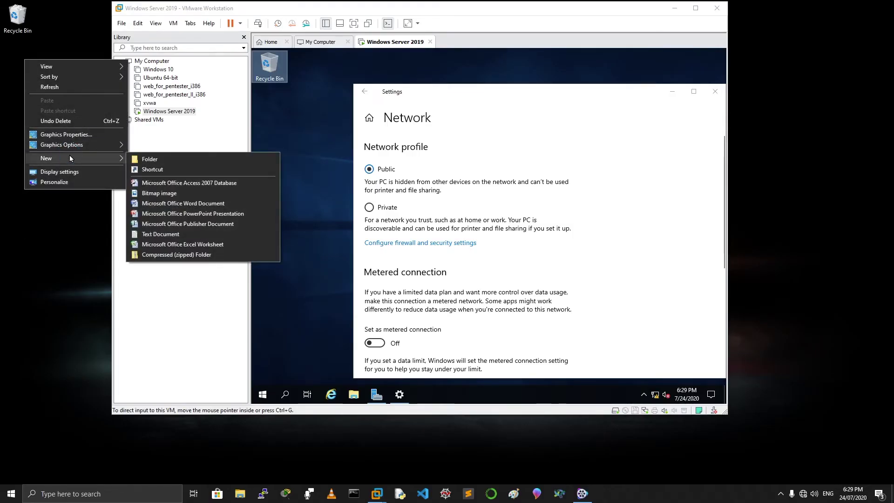
pyautogui.click(163, 234)
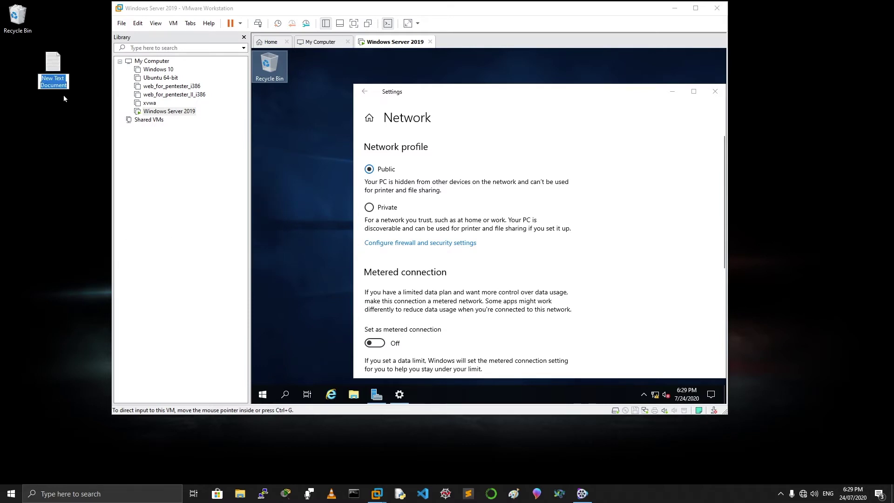
pyautogui.write('ip address')
pyautogui.press('Return')
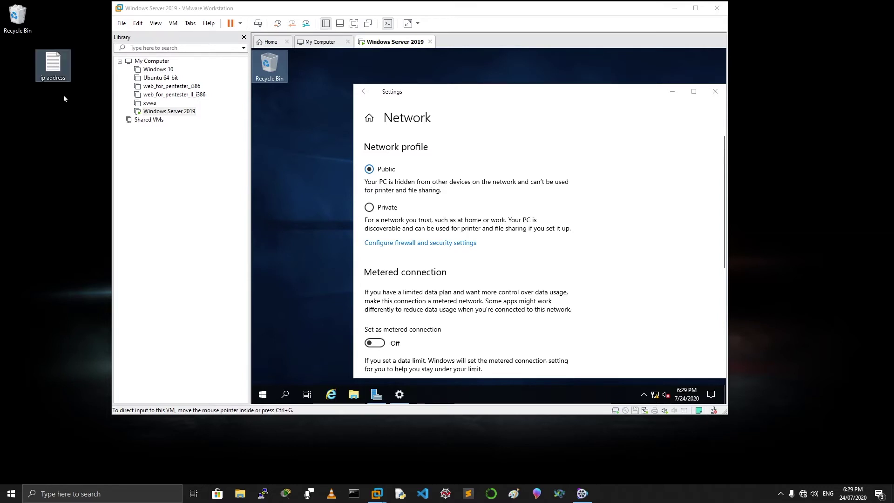
pyautogui.moveTo(67, 67); pyautogui.dragTo(28, 68)
# - Open the ip address file in Notepad and paste the copied network properties into it
pyautogui.doubleClick(18, 63)
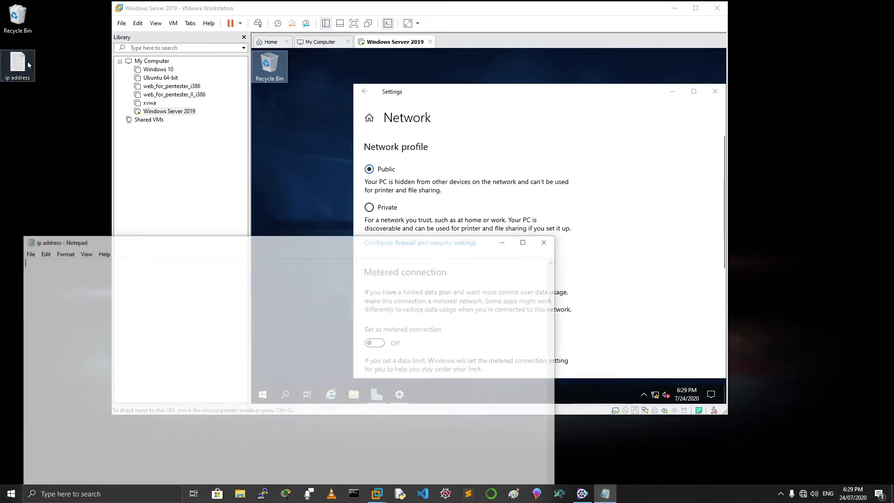
pyautogui.rightClick(59, 287)
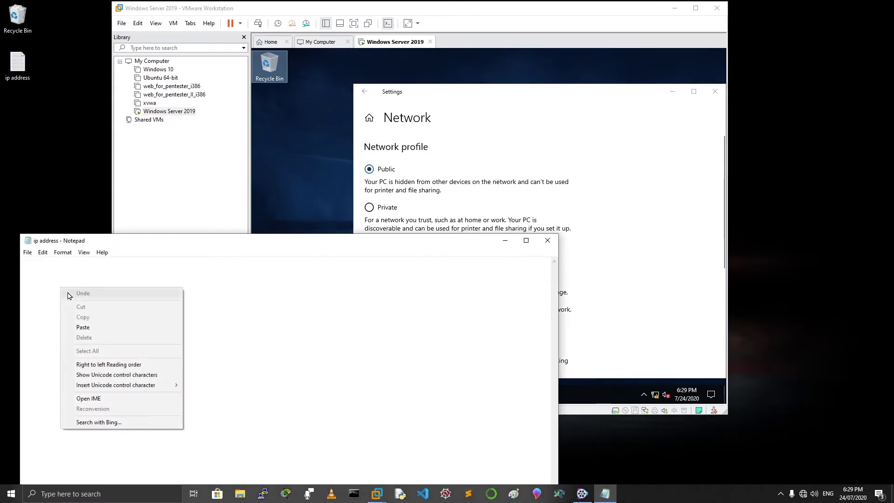
pyautogui.click(90, 321)
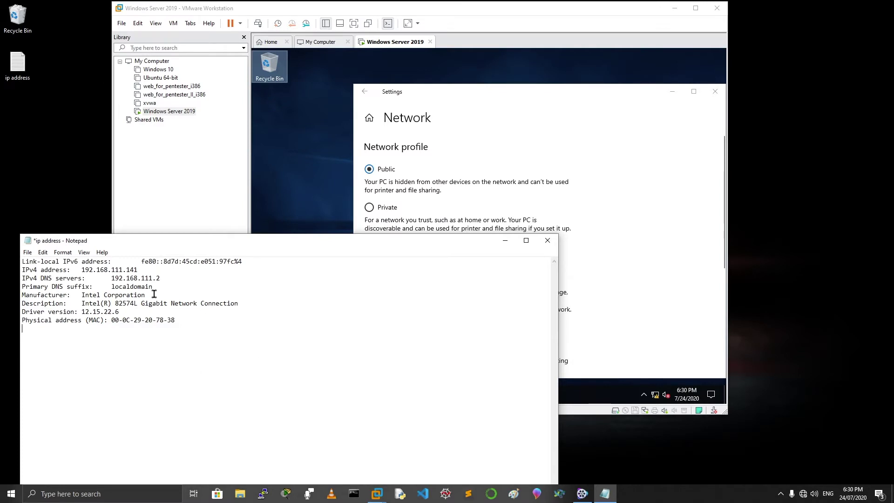
# - Add the heading Windows server 2019 on a new line above the pasted network properties
pyautogui.click(251, 263)
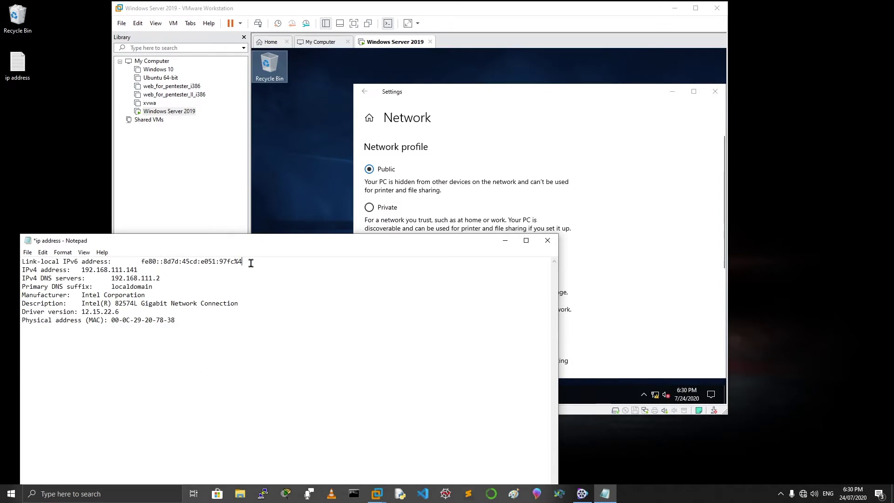
pyautogui.click(24, 262)
pyautogui.press('Return')
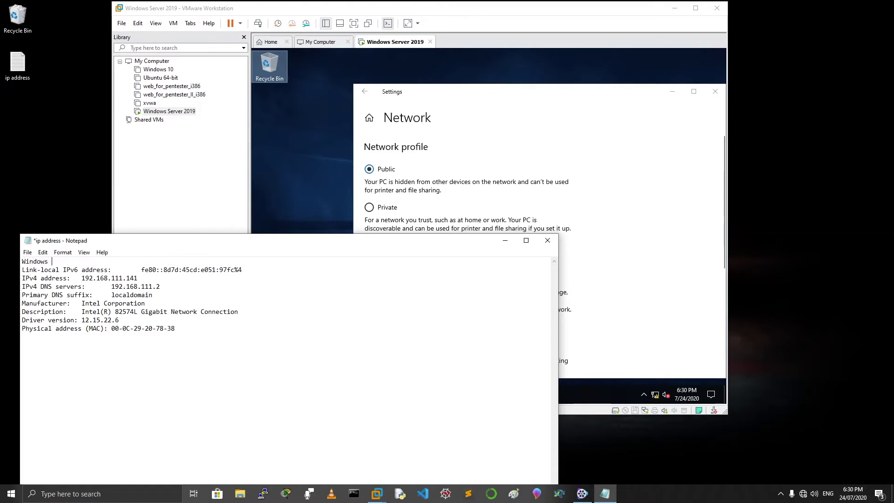
pyautogui.write('erver 2019')
# - Return to the Windows Server 2019 virtual machine, find and open Command Prompt, and pin it to the server's taskbar
pyautogui.click(585, 135)
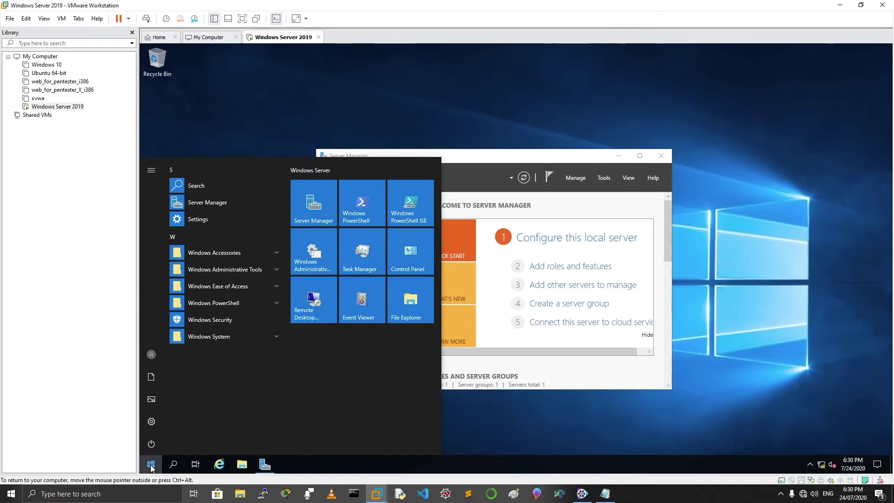
pyautogui.click(150, 464)
pyautogui.click(177, 467)
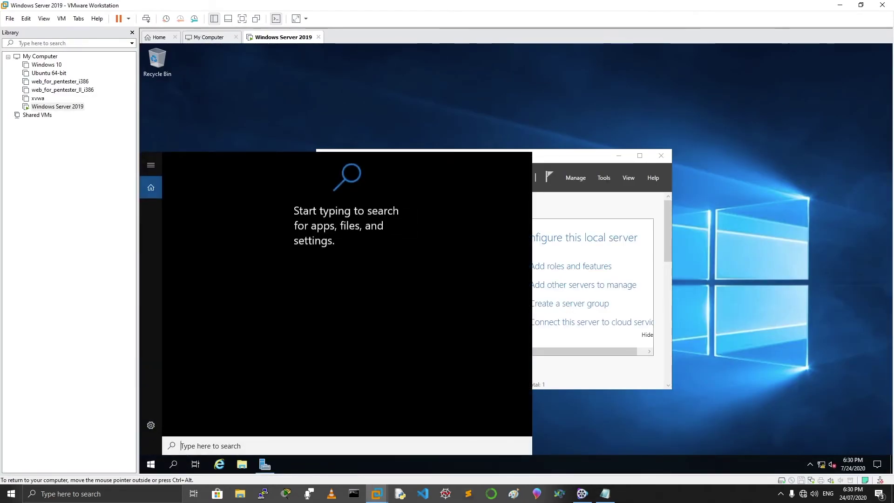
pyautogui.write('cmd')
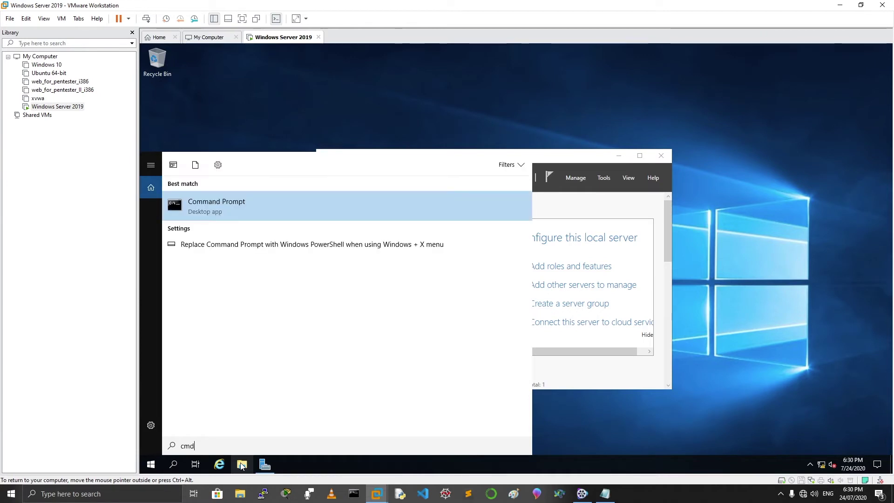
pyautogui.click(258, 202)
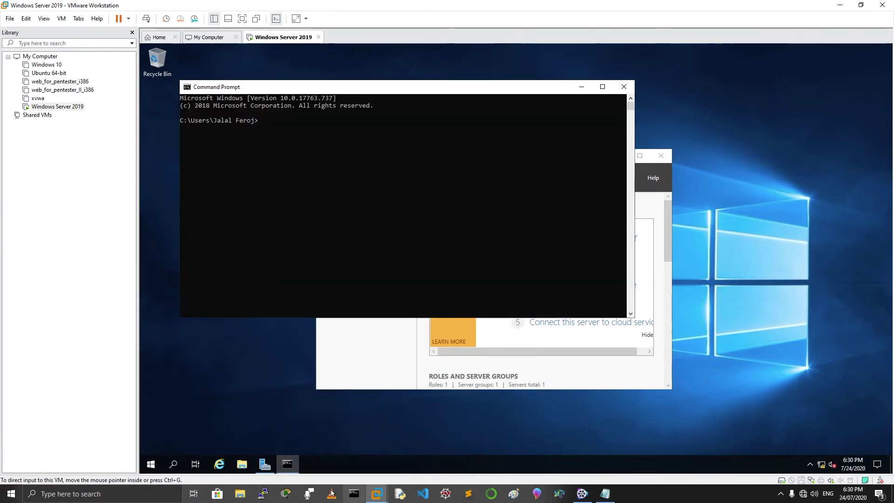
pyautogui.rightClick(288, 466)
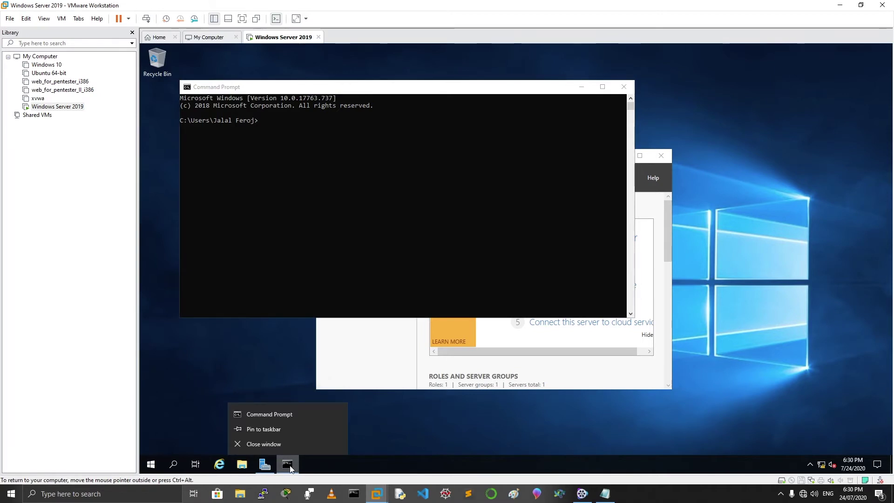
pyautogui.click(273, 431)
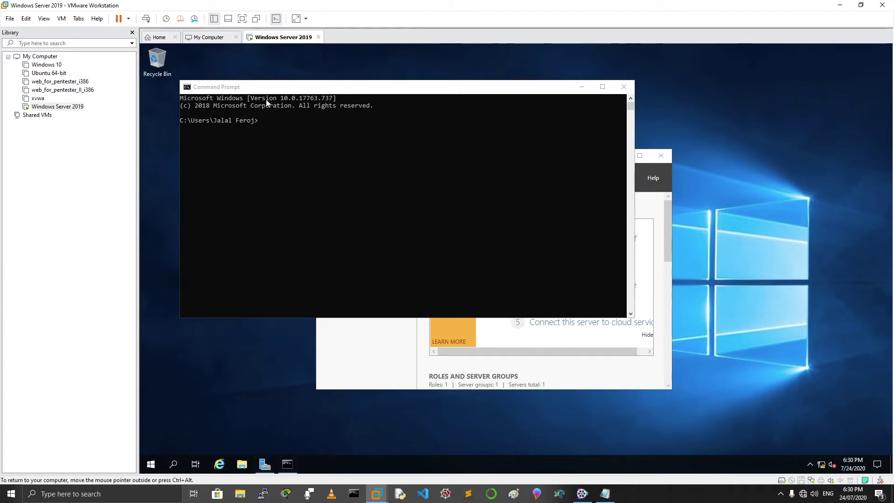
# - Run ipconfig in the server's Command Prompt
pyautogui.click(277, 122)
pyautogui.click(279, 125)
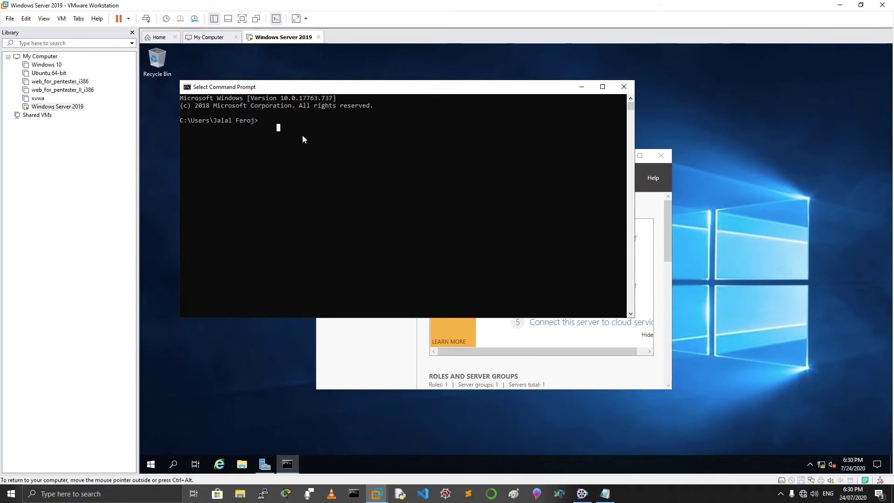
pyautogui.write('ipconfig')
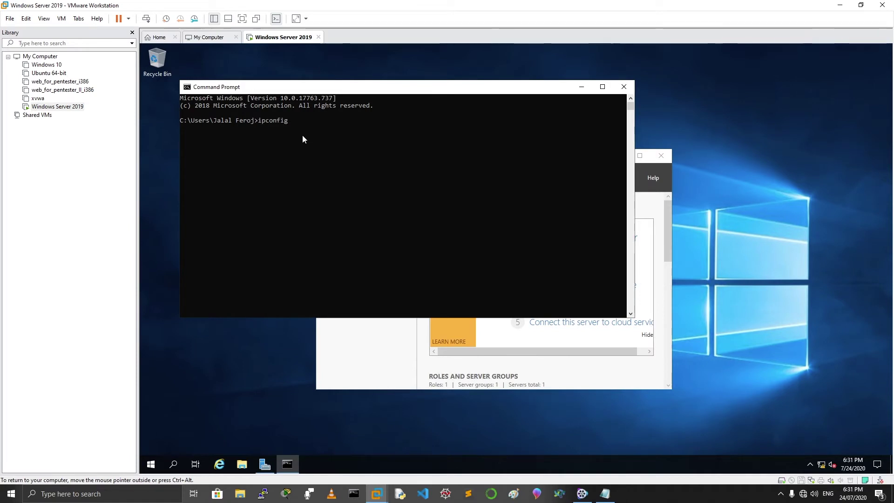
pyautogui.press('Return')
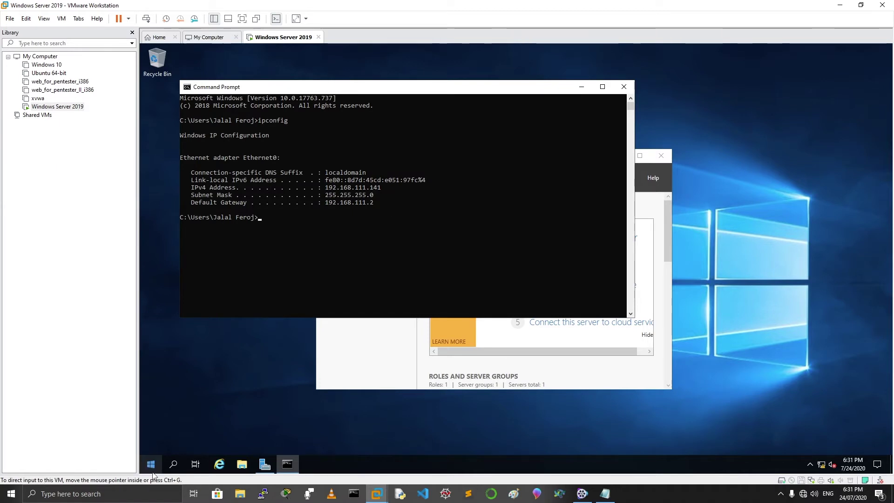
# - Check the IPv4 address in the notes against the ipconfig output, and copy the Ethernet adapter block through the default gateway line
pyautogui.click(602, 492)
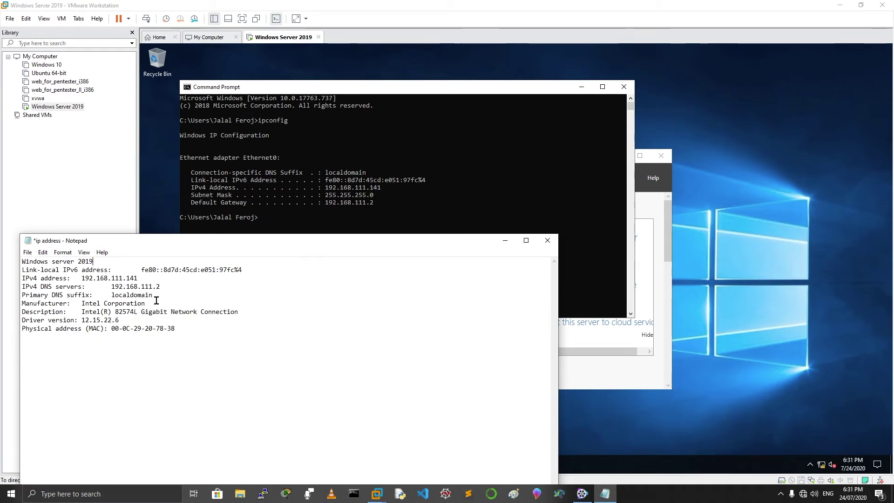
pyautogui.moveTo(82, 278); pyautogui.dragTo(138, 278)
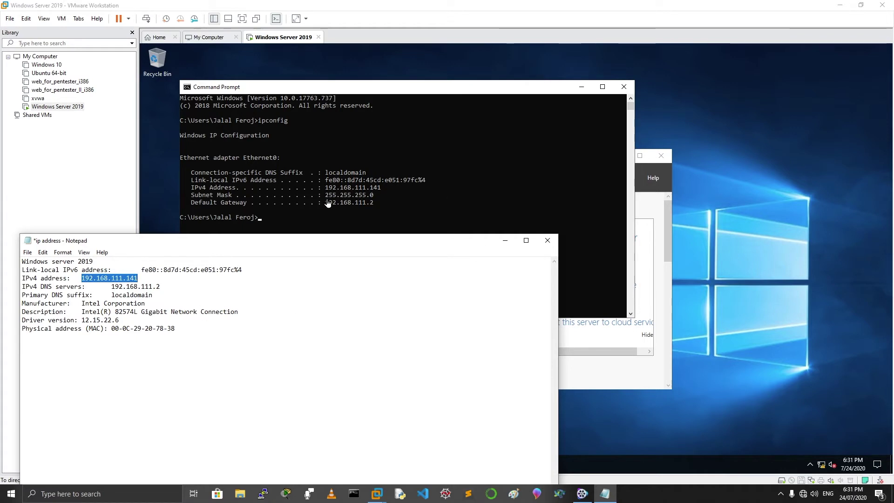
pyautogui.click(290, 203)
pyautogui.moveTo(381, 203); pyautogui.dragTo(178, 157)
pyautogui.rightClick(209, 163)
pyautogui.moveTo(380, 204); pyautogui.dragTo(151, 160)
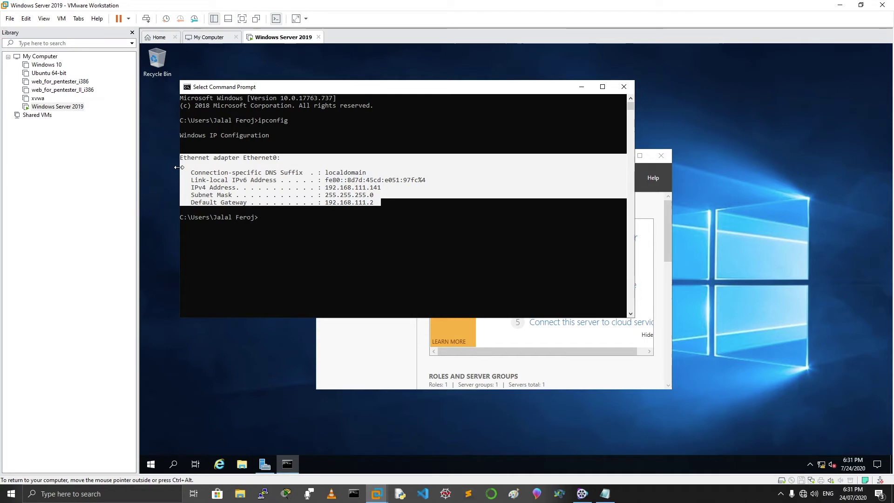
pyautogui.hotkey('ctrl', 'c')
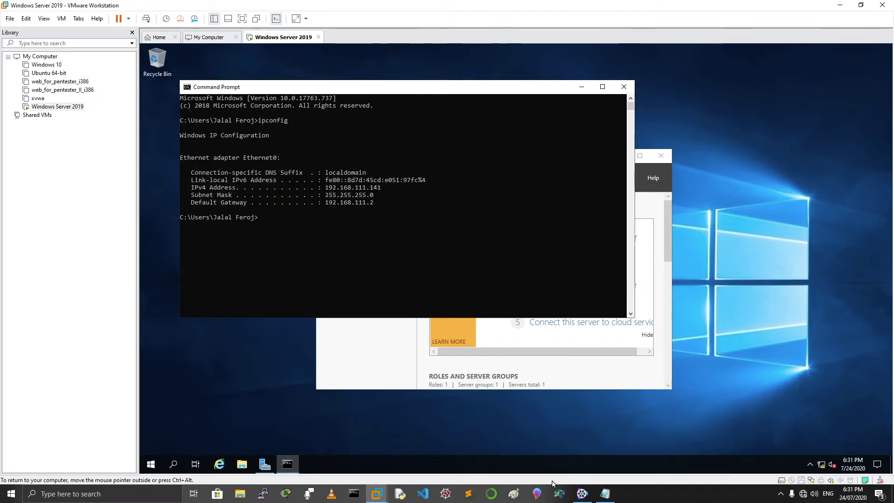
# - Paste the copied Ethernet adapter details below the physical address line in the ip address notes, leaving a blank line between
pyautogui.click(604, 493)
pyautogui.click(126, 341)
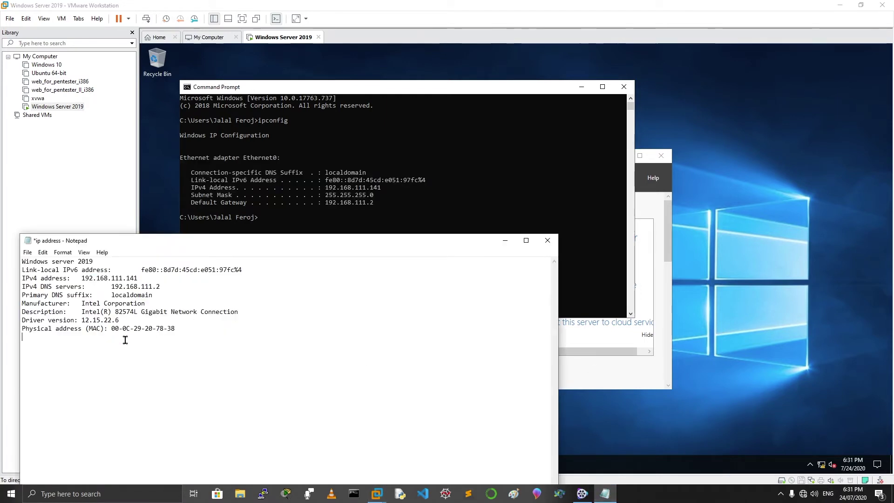
pyautogui.press('Return')
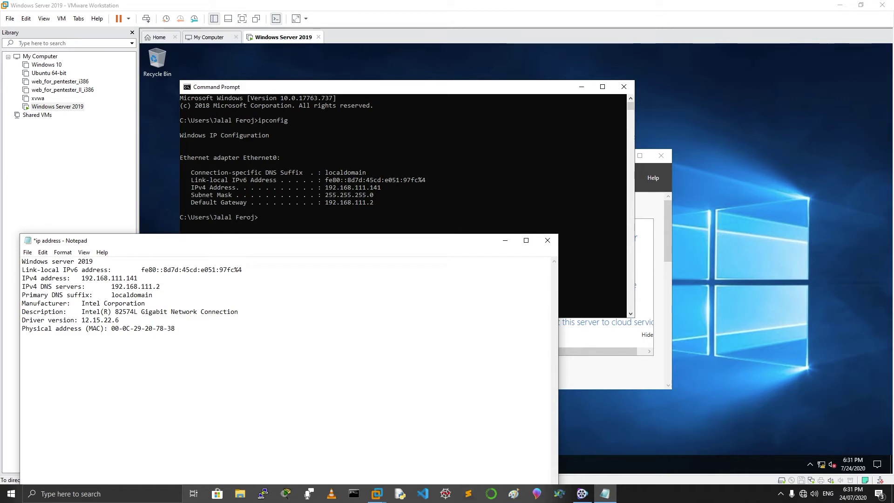
pyautogui.hotkey('ctrl', 'v')
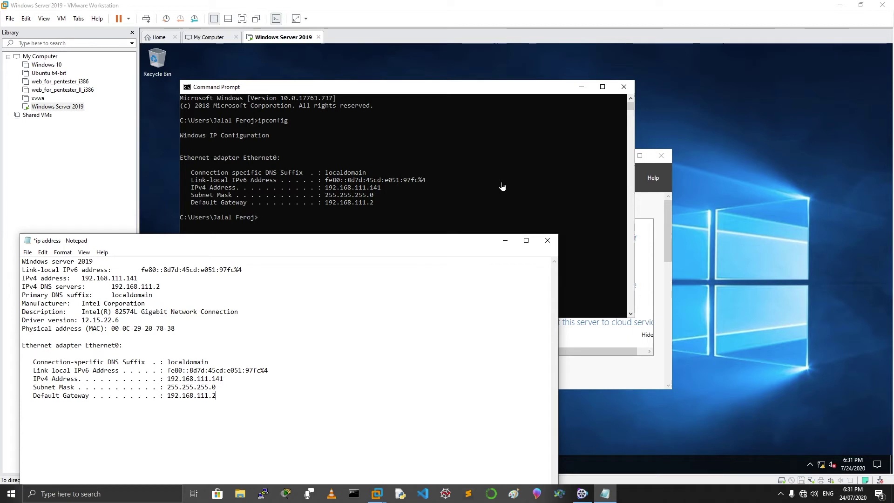
# - Close Server Manager in the virtual machine and open the Ethernet0 status through the network settings and Network and Sharing Center
pyautogui.click(363, 172)
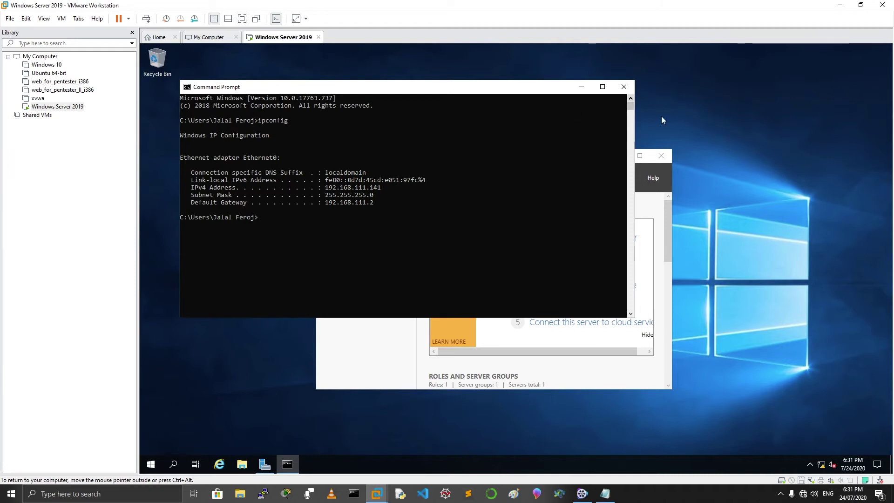
pyautogui.click(662, 156)
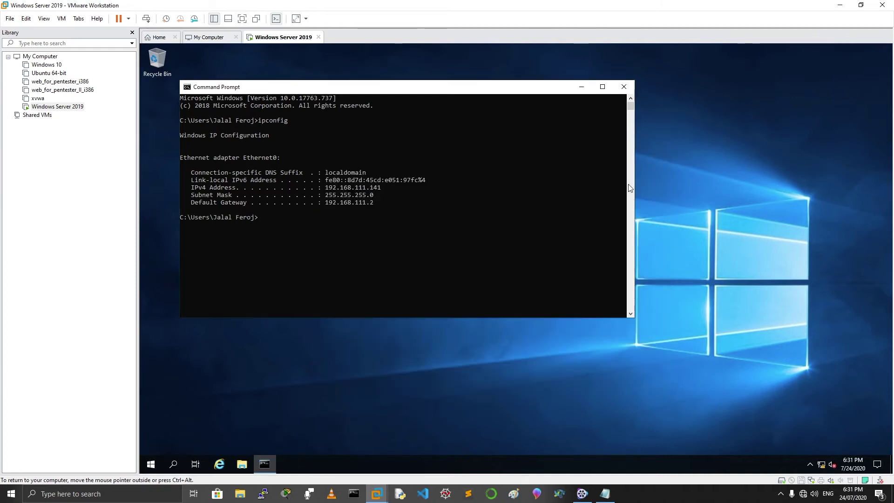
pyautogui.rightClick(150, 464)
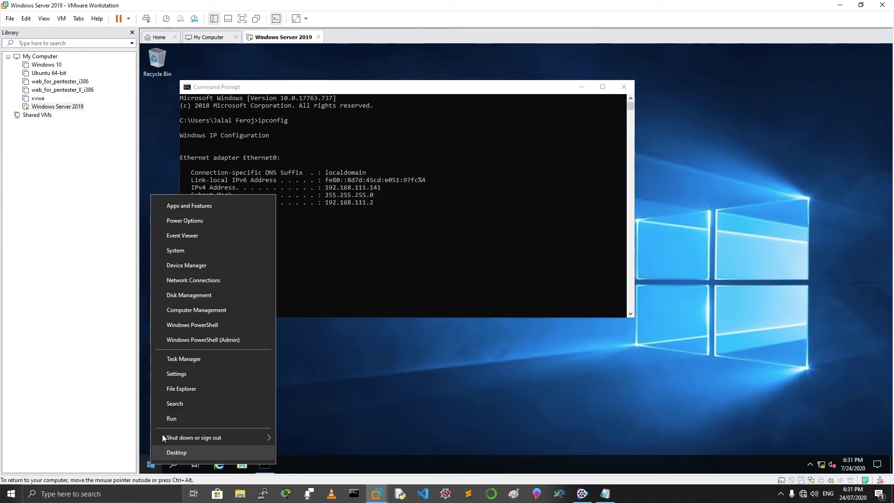
pyautogui.click(220, 278)
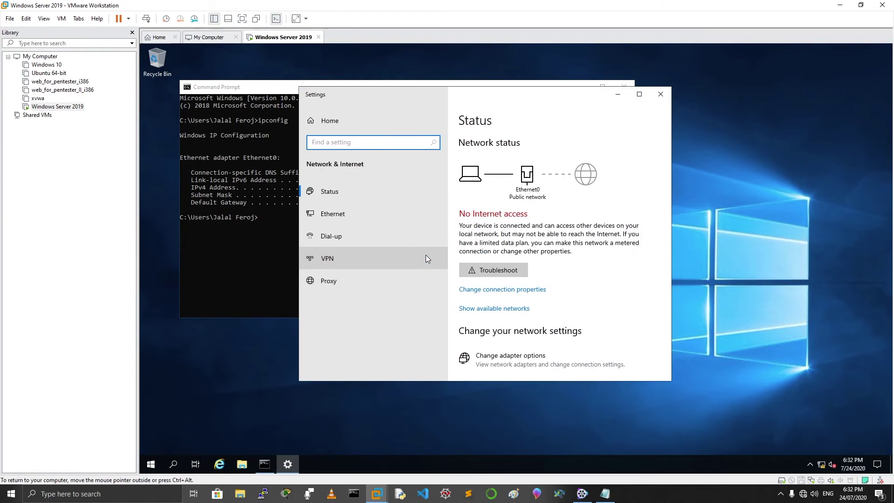
pyautogui.click(365, 211)
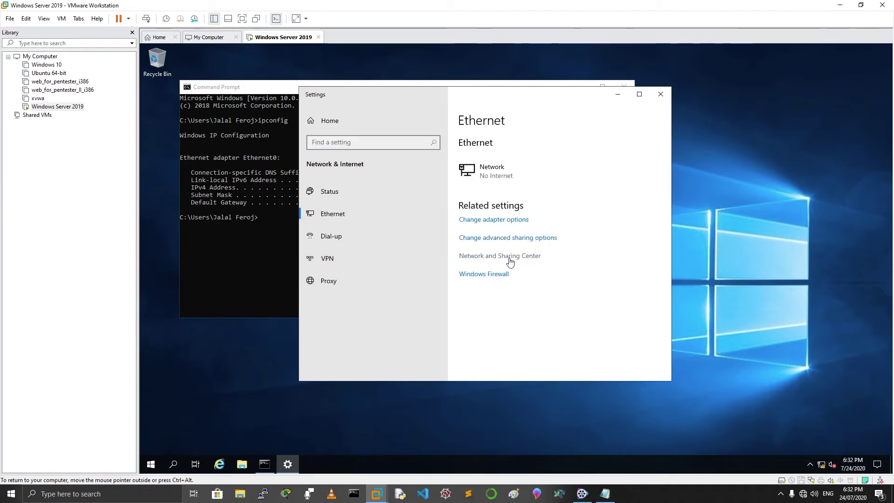
pyautogui.click(538, 259)
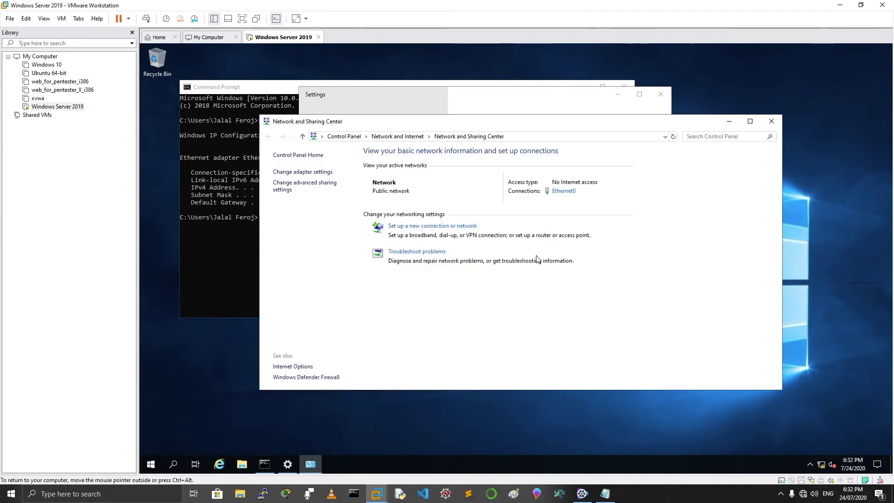
pyautogui.click(570, 195)
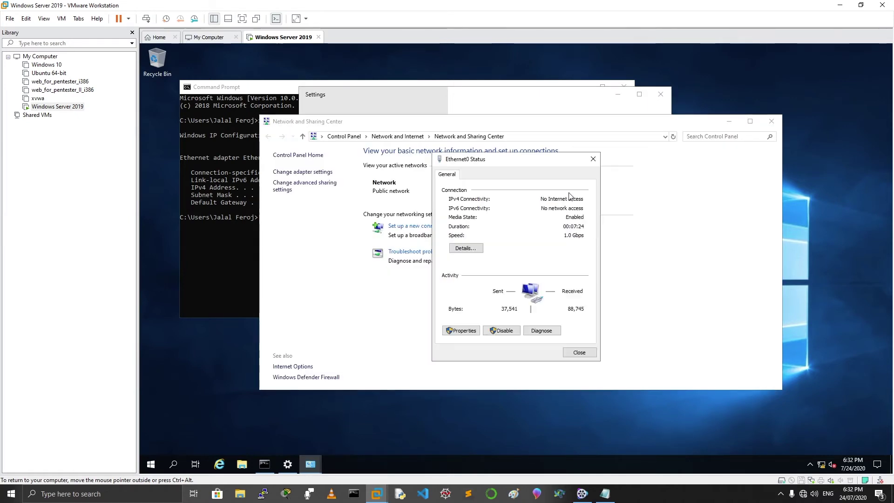
# - Open the Internet Protocol Version 4 properties of Ethernet0 and choose to use a manually specified IP address
pyautogui.click(462, 330)
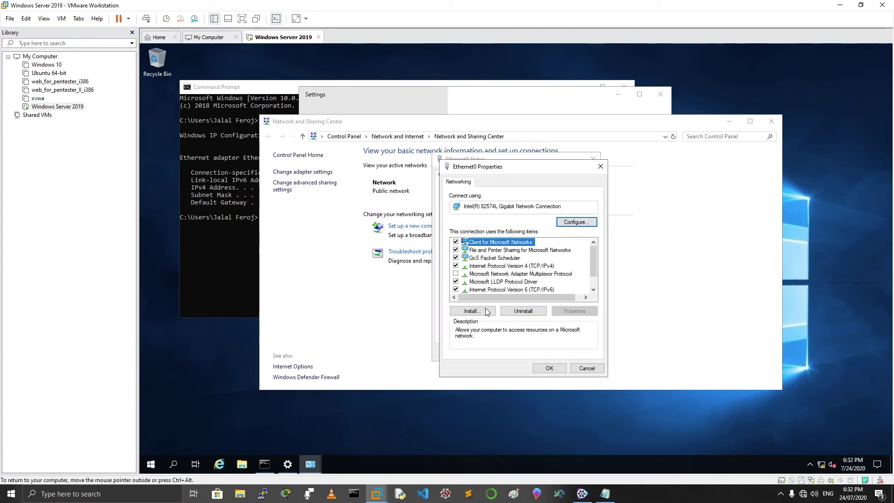
pyautogui.click(489, 266)
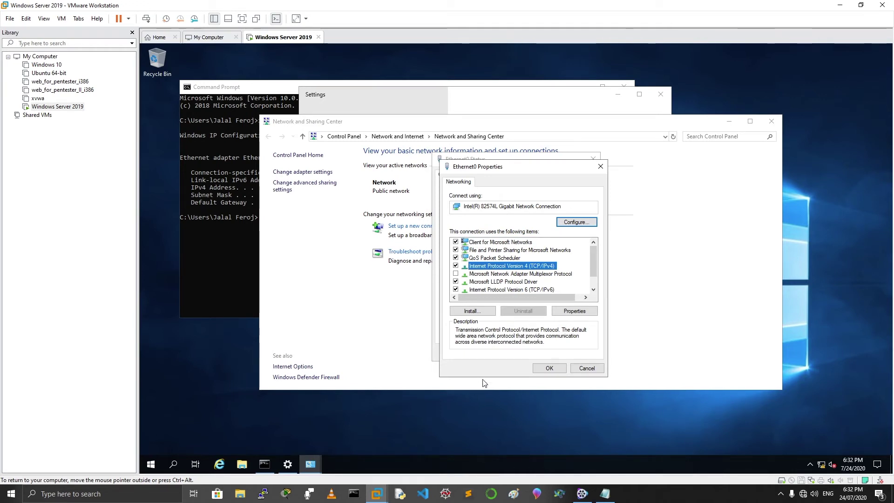
pyautogui.click(585, 312)
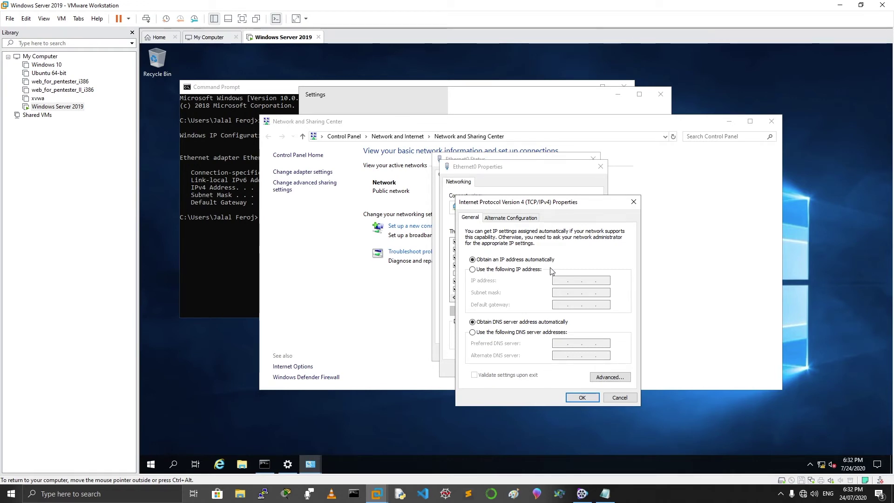
pyautogui.click(510, 270)
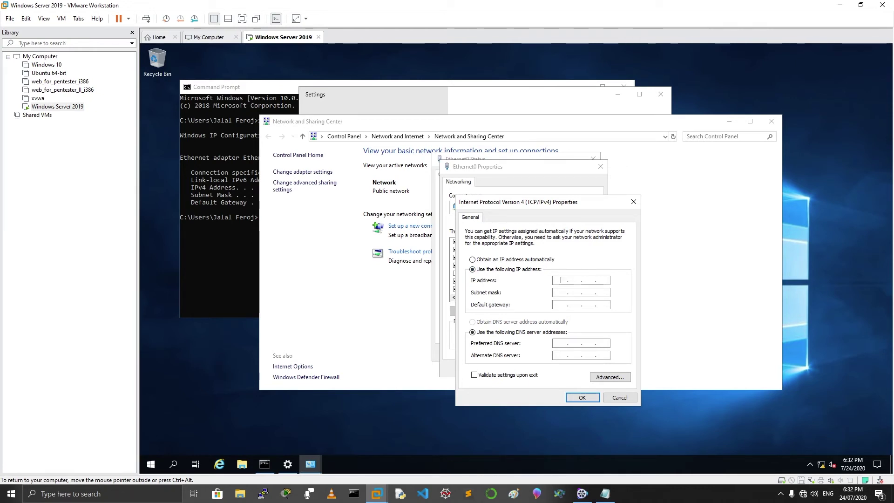
# - Arrange the ip address notes beside a smaller VMware Workstation window and highlight the Ethernet adapter details for reference
pyautogui.click(605, 494)
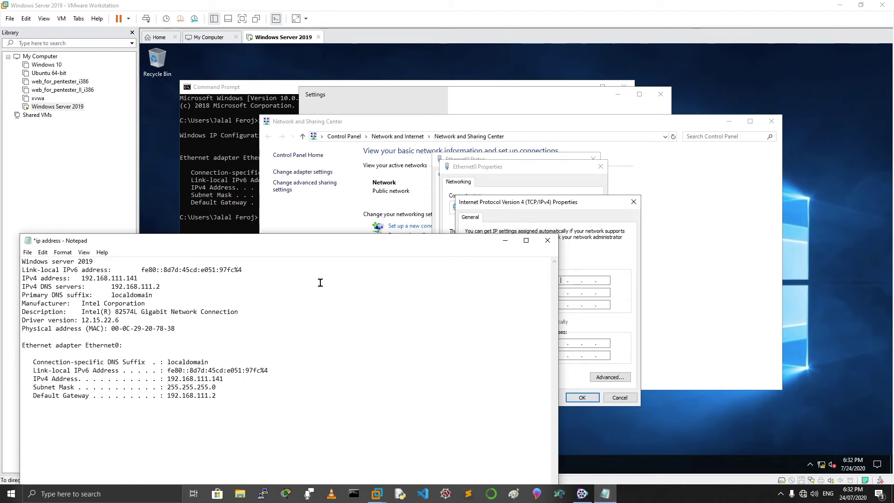
pyautogui.moveTo(367, 242); pyautogui.dragTo(349, 228)
pyautogui.click(337, 11)
pyautogui.moveTo(336, 10); pyautogui.dragTo(455, 49)
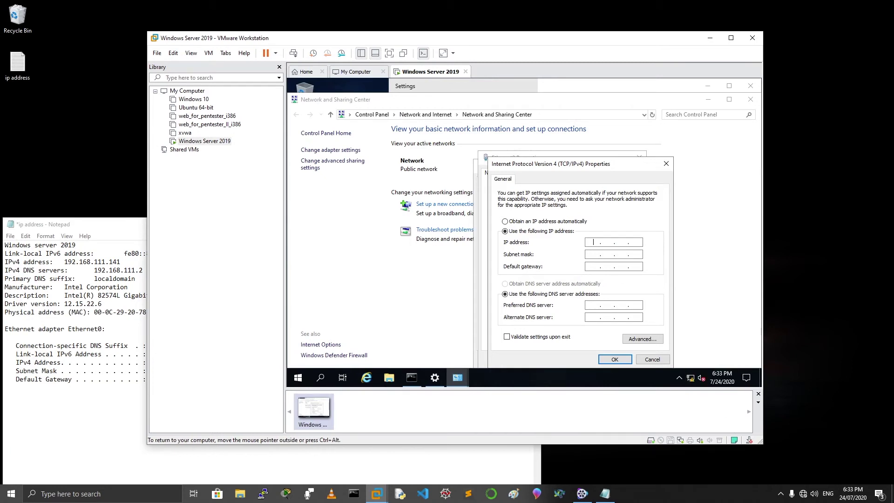
pyautogui.click(102, 304)
pyautogui.moveTo(297, 232); pyautogui.dragTo(282, 183)
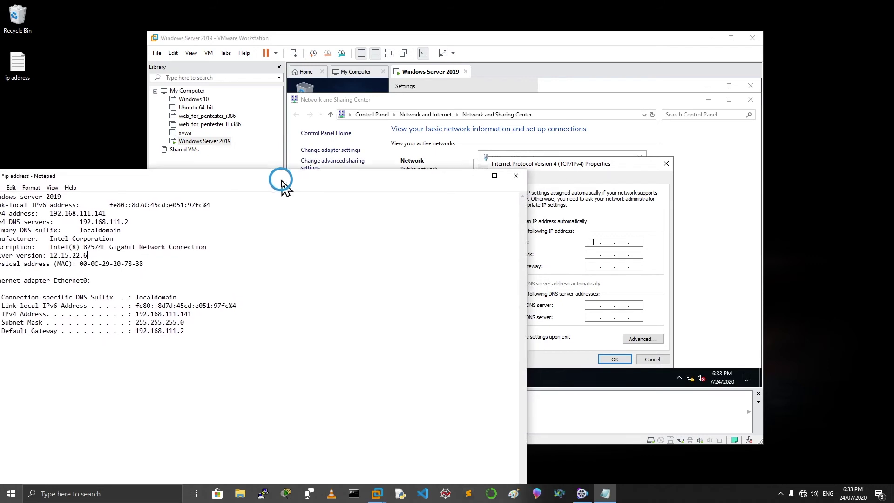
pyautogui.moveTo(276, 40); pyautogui.dragTo(383, 45)
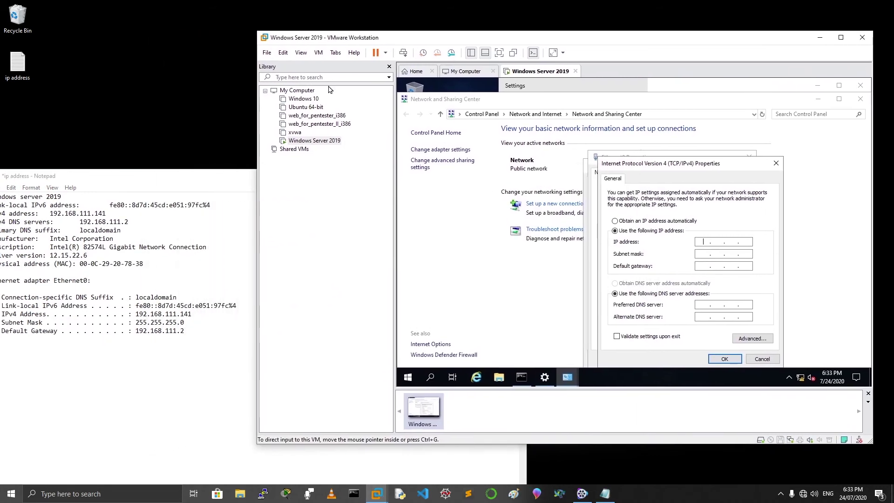
pyautogui.moveTo(186, 332); pyautogui.dragTo(85, 293)
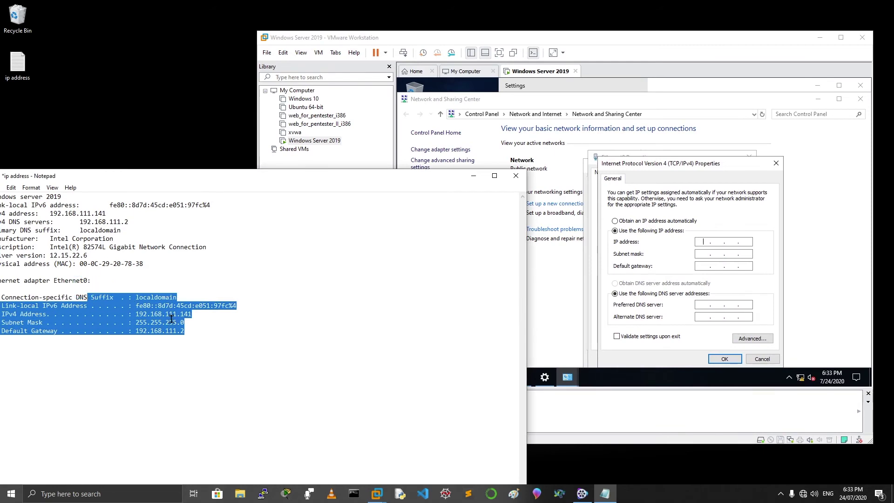
pyautogui.moveTo(191, 332); pyautogui.dragTo(110, 278)
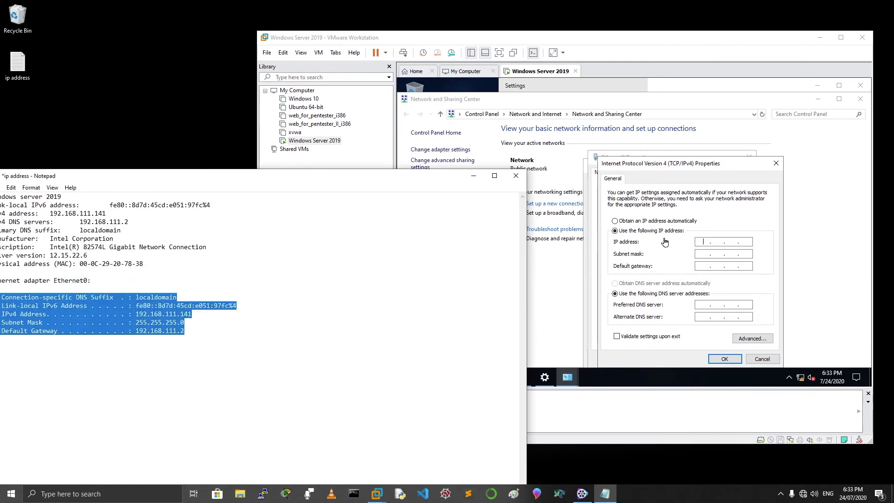
# - Set the IP address to 192.168.111.141, the subnet mask to 255.255.255.0 and the default gateway to 192.168.111.2
pyautogui.click(650, 236)
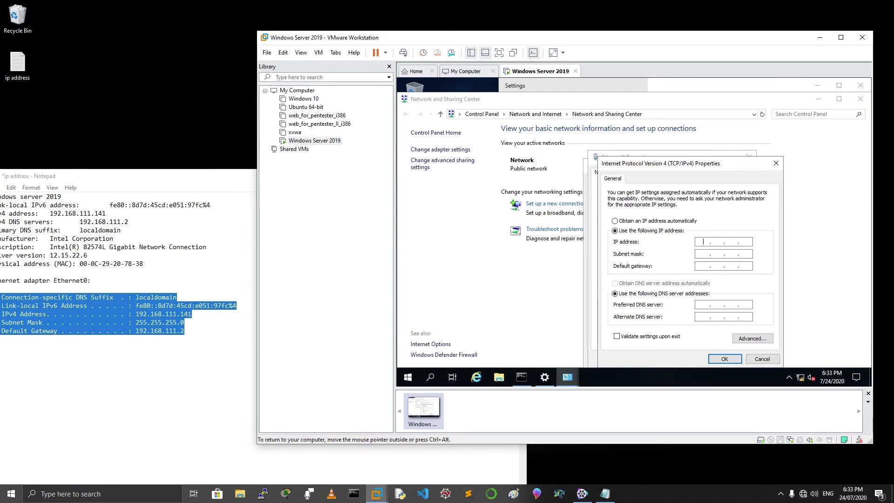
pyautogui.write('2 . 168 . 111 .')
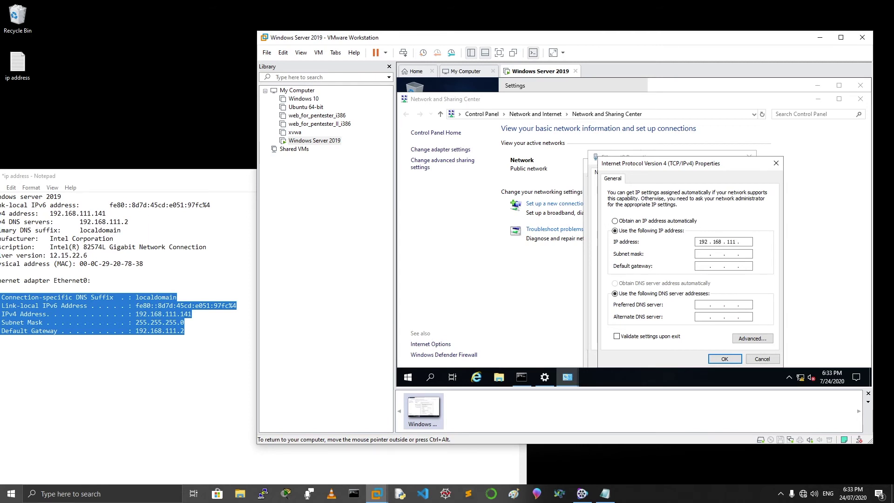
pyautogui.write(' 141')
pyautogui.click(181, 328)
pyautogui.moveTo(184, 331); pyautogui.dragTo(135, 330)
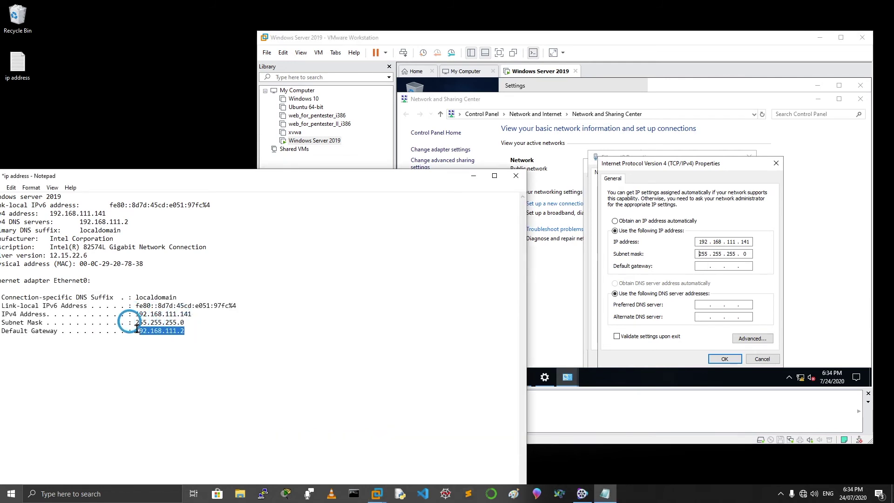
pyautogui.click(703, 267)
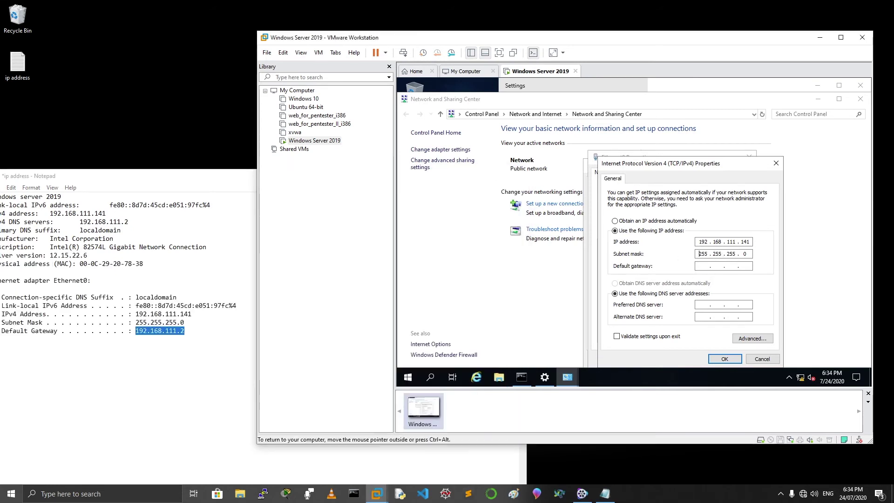
pyautogui.write('192 . 168 . 111 . 2')
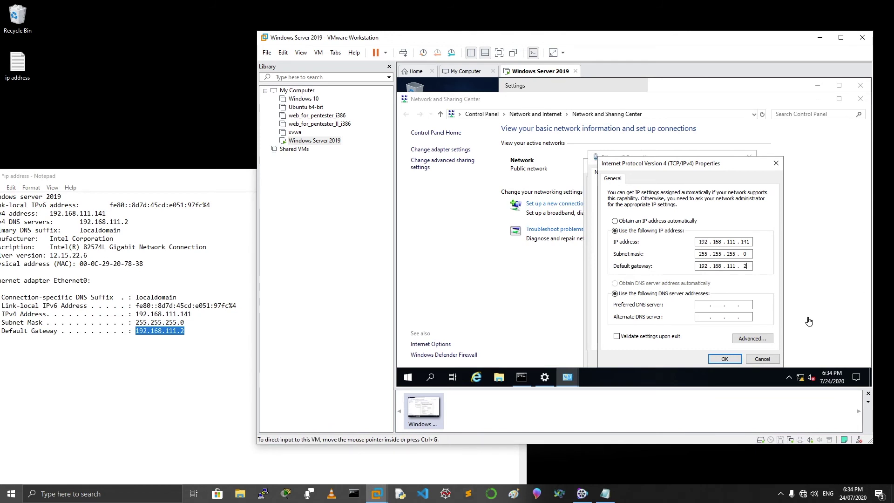
# - Enter the preferred DNS server address, correcting the mistyped digits, and accept the IPv4 settings
pyautogui.click(700, 305)
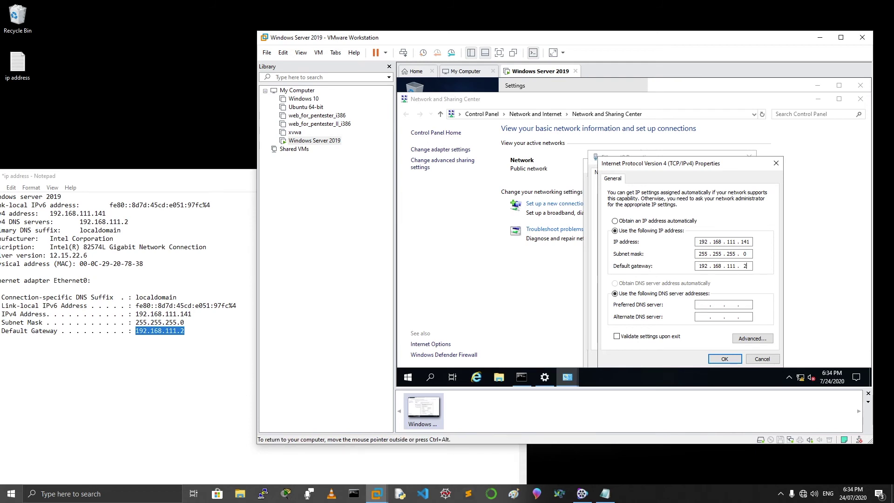
pyautogui.moveTo(205, 176); pyautogui.dragTo(228, 174)
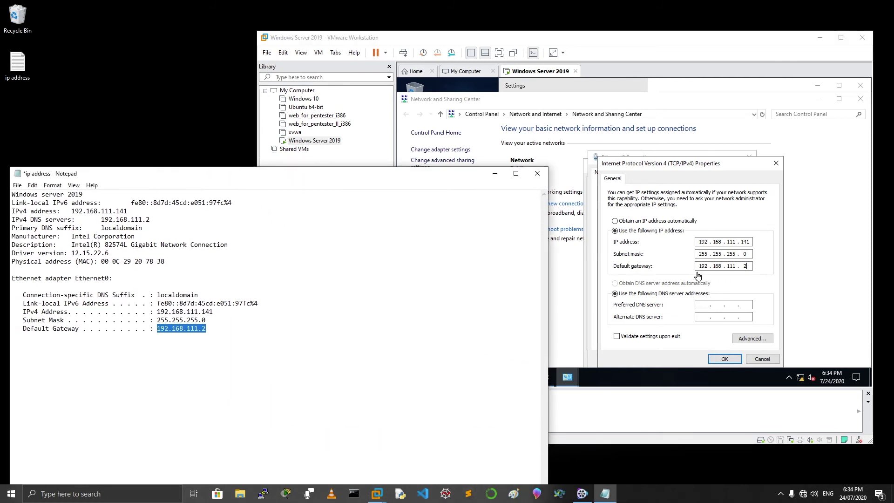
pyautogui.click(702, 306)
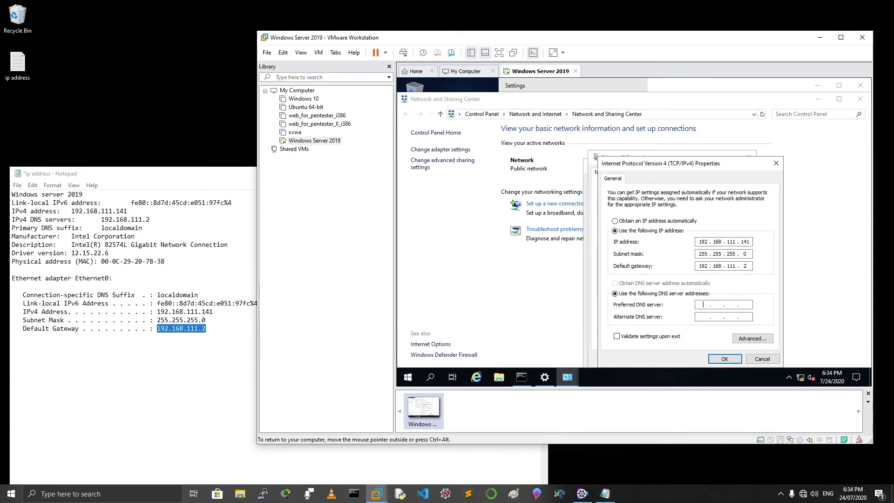
pyautogui.write('168')
pyautogui.press('BackSpace')
pyautogui.press('BackSpace')
pyautogui.press('BackSpace')
pyautogui.press('BackSpace')
pyautogui.write('112168111')
pyautogui.click(725, 360)
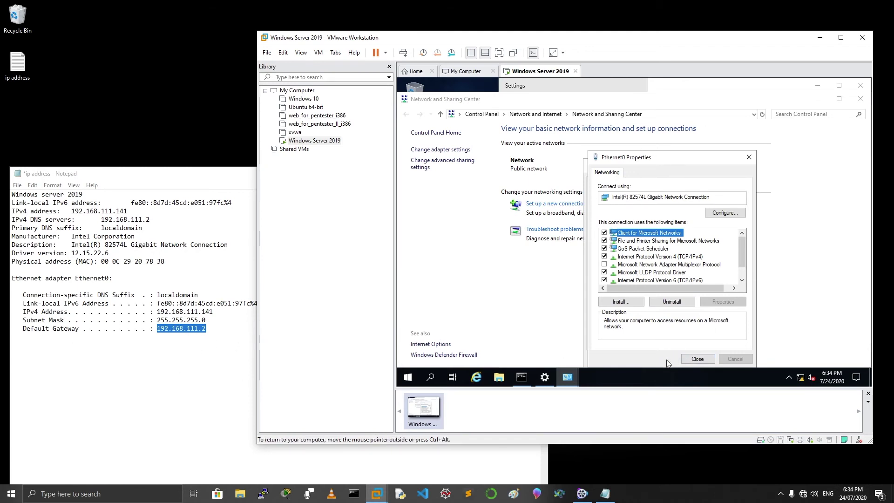
# - Close the Ethernet0 properties and status dialogs, Network and Sharing Center, and Settings
pyautogui.click(699, 359)
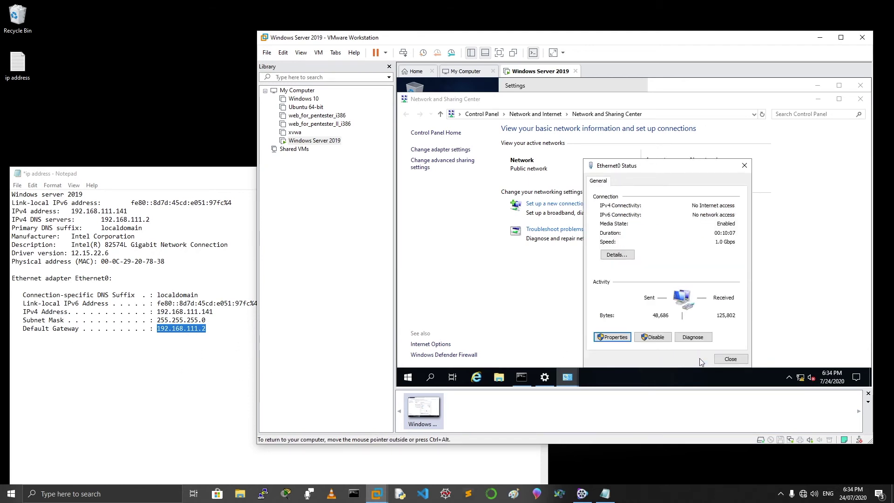
pyautogui.click(731, 359)
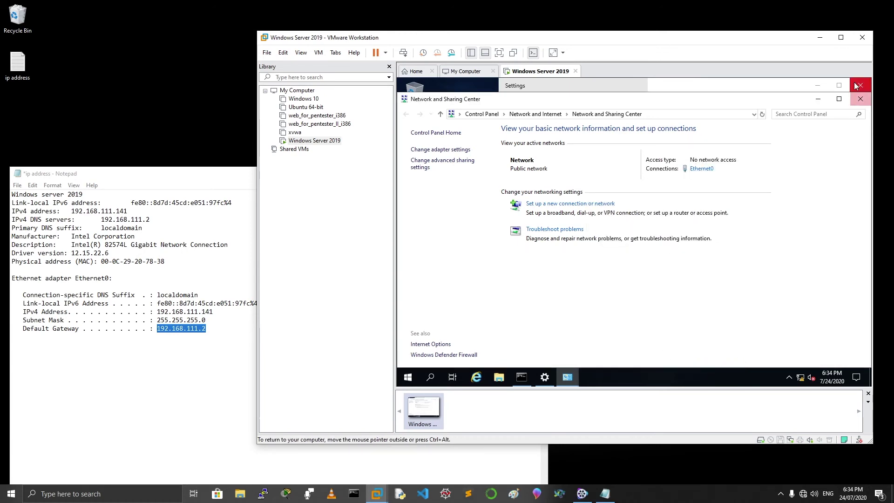
pyautogui.click(867, 103)
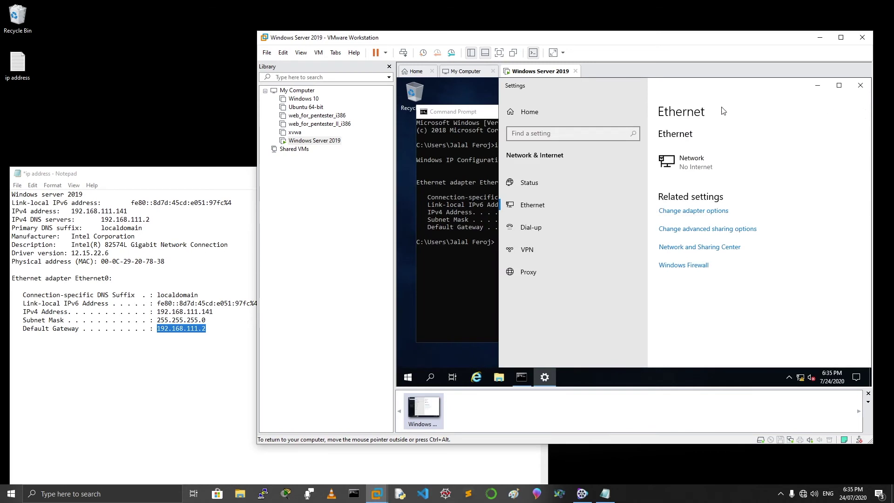
pyautogui.click(865, 88)
# - Run ipconfig again in Command Prompt to check the static address, and close Command Prompt
pyautogui.click(522, 243)
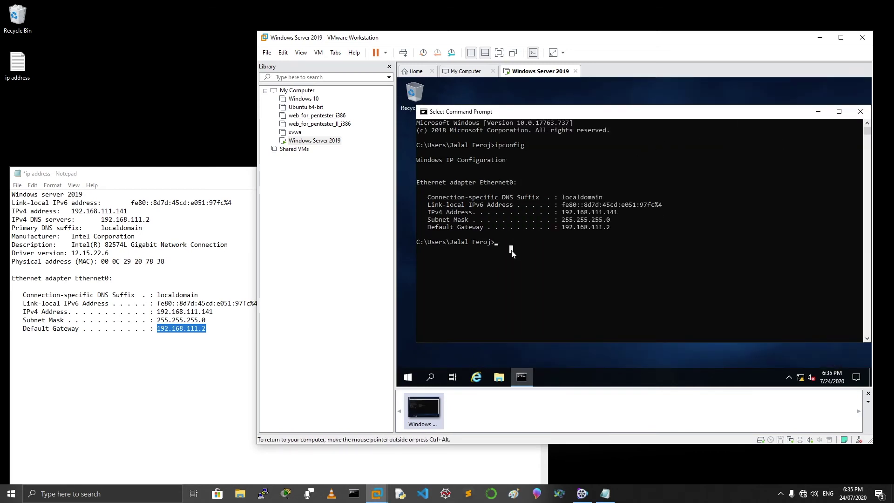
pyautogui.press('Up')
pyautogui.press('Return')
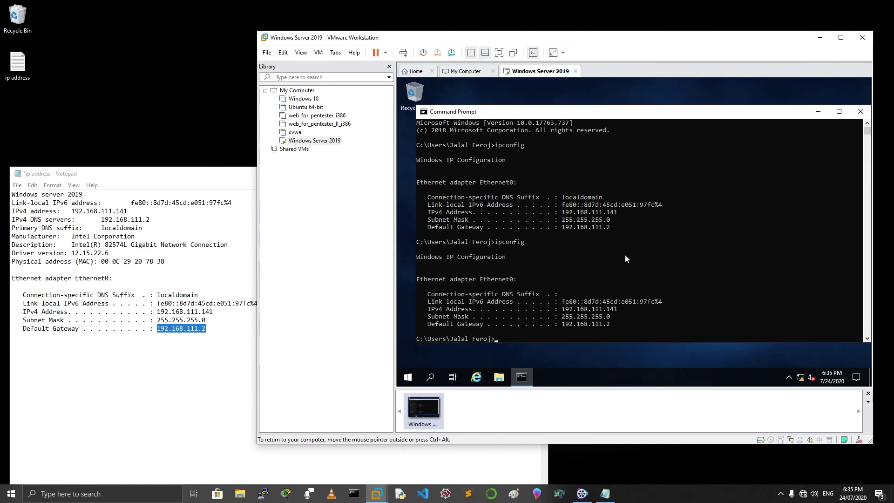
pyautogui.click(861, 112)
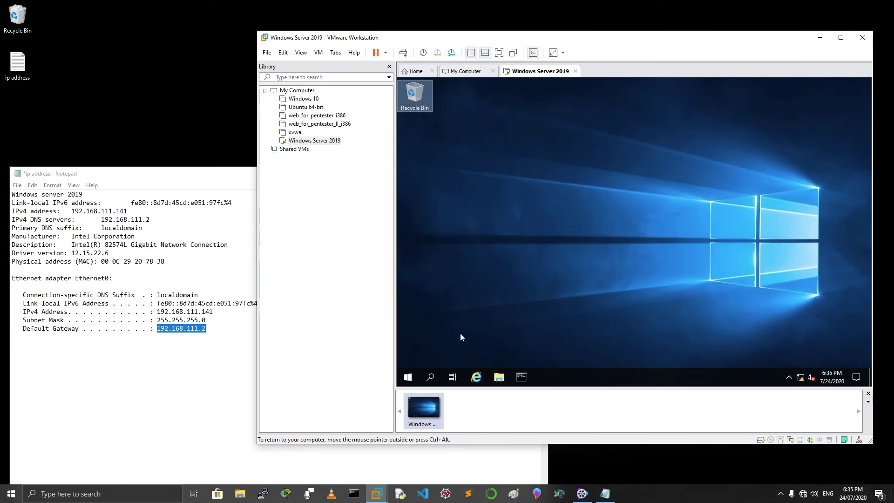
# - Restart the Windows Server 2019 machine with Other (Unplanned) as the reason
pyautogui.rightClick(409, 378)
pyautogui.moveTo(463, 350)
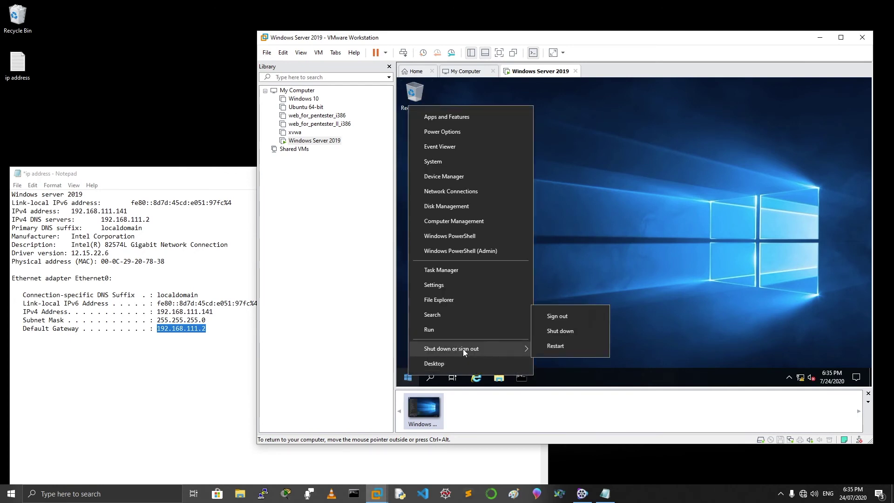
pyautogui.click(573, 350)
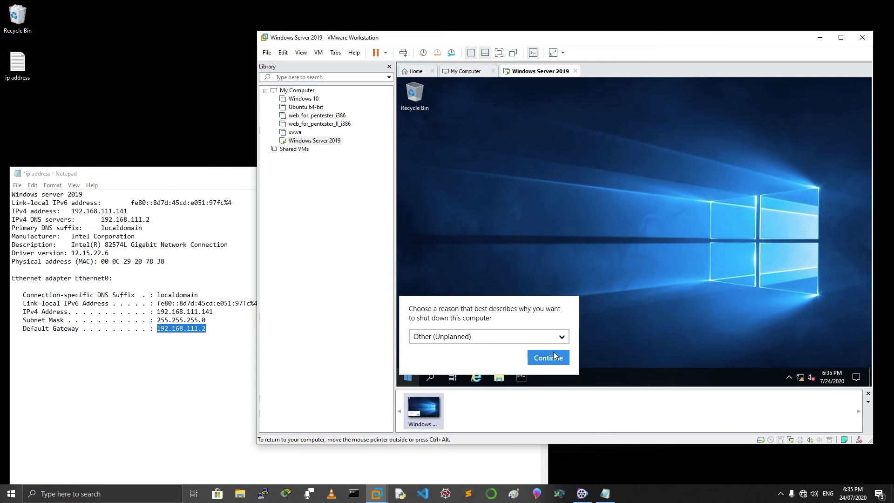
pyautogui.click(554, 356)
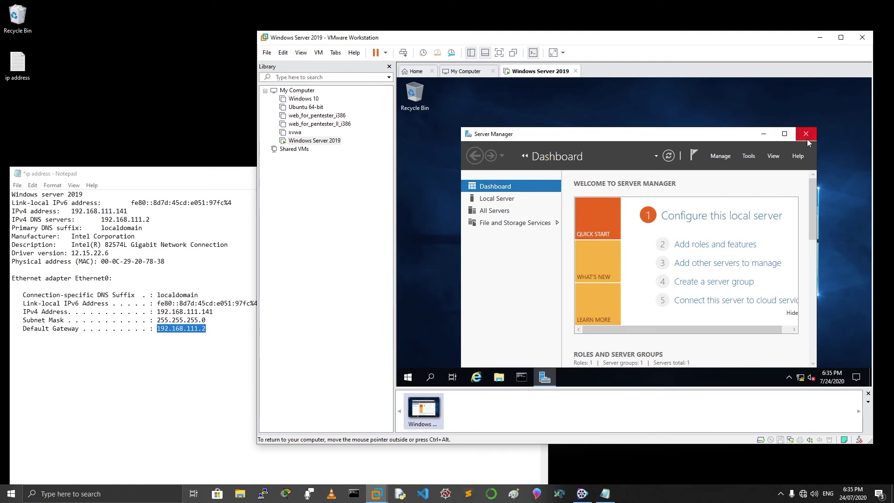
# - Run ipconfig in the server's Command Prompt, compare the addresses with the Notepad notes, and close Command Prompt
pyautogui.click(520, 382)
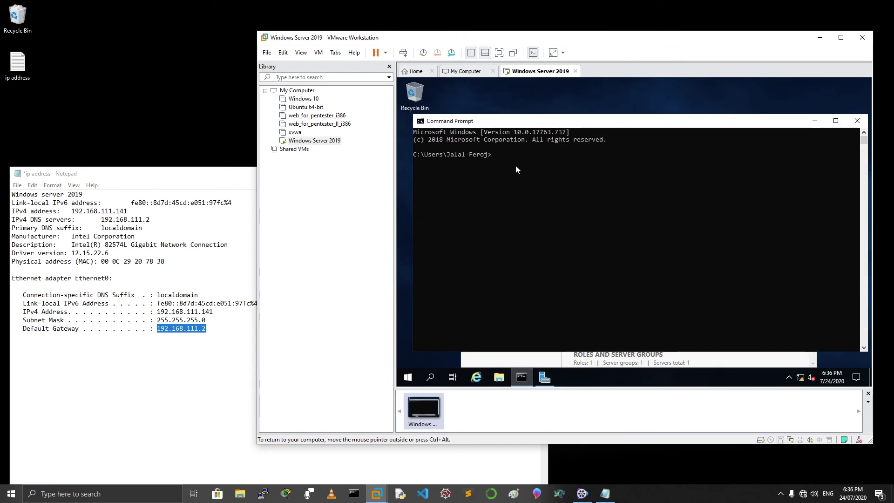
pyautogui.write('ipconfig')
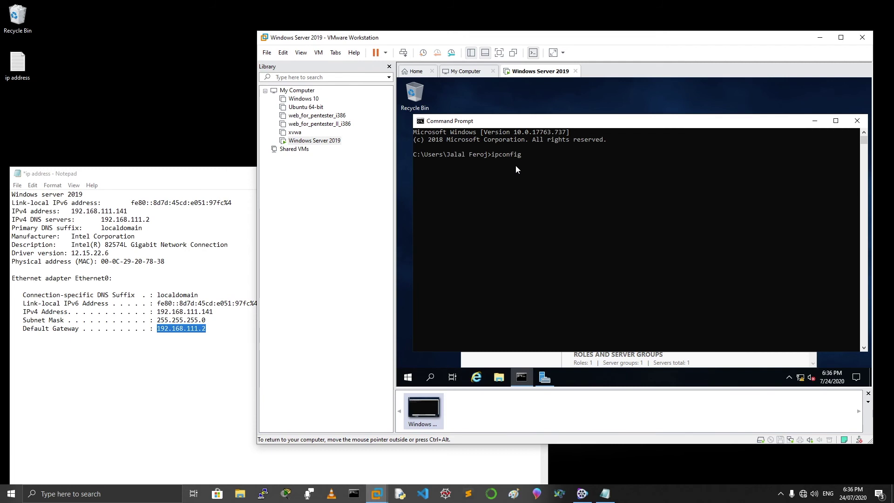
pyautogui.press('Return')
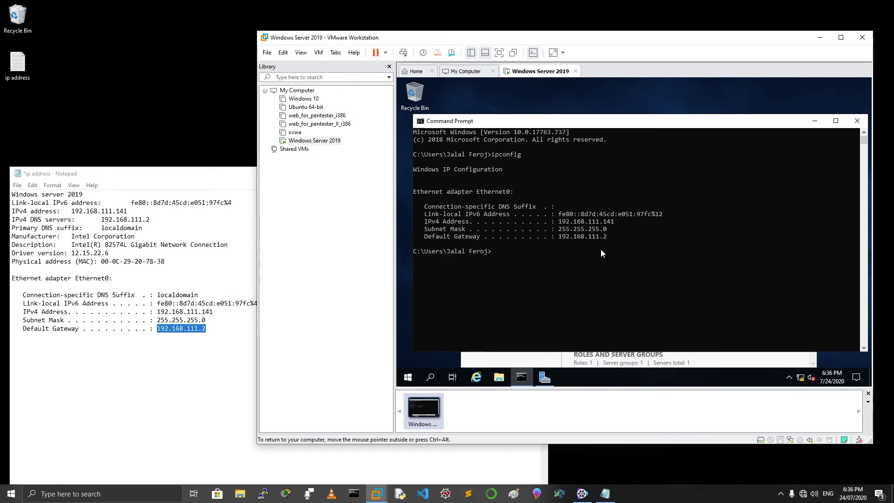
pyautogui.click(189, 319)
pyautogui.moveTo(227, 331); pyautogui.dragTo(142, 303)
pyautogui.click(678, 251)
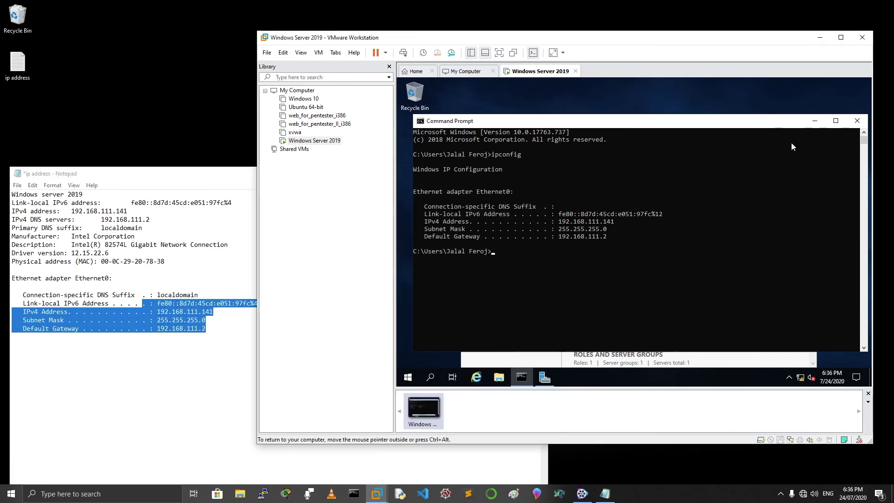
pyautogui.click(858, 124)
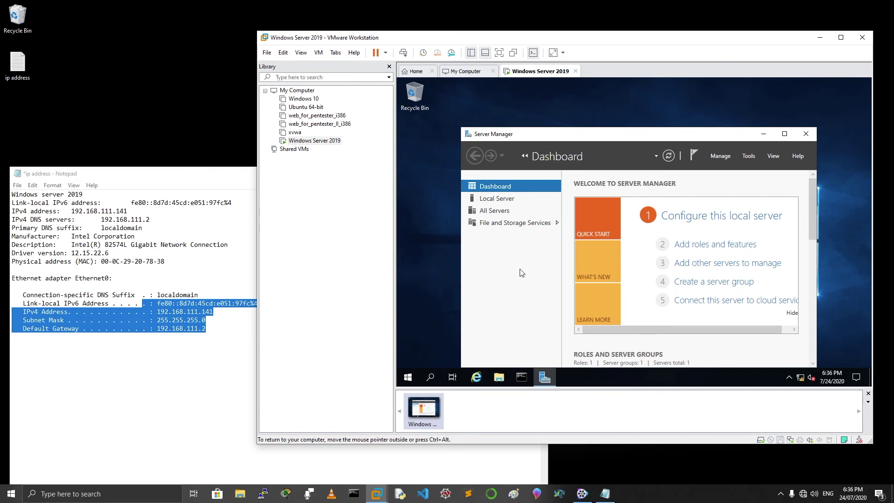
# - Open the server's System settings and copy the device name from the device specifications
pyautogui.click(409, 379)
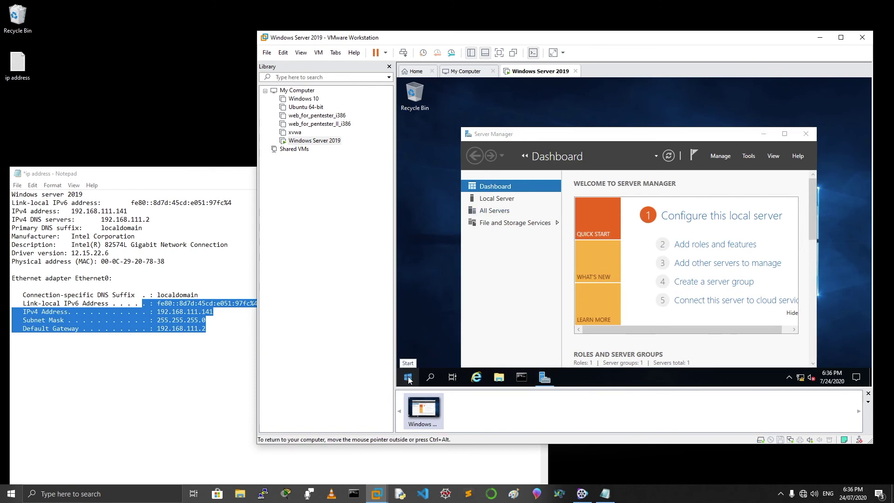
pyautogui.rightClick(409, 379)
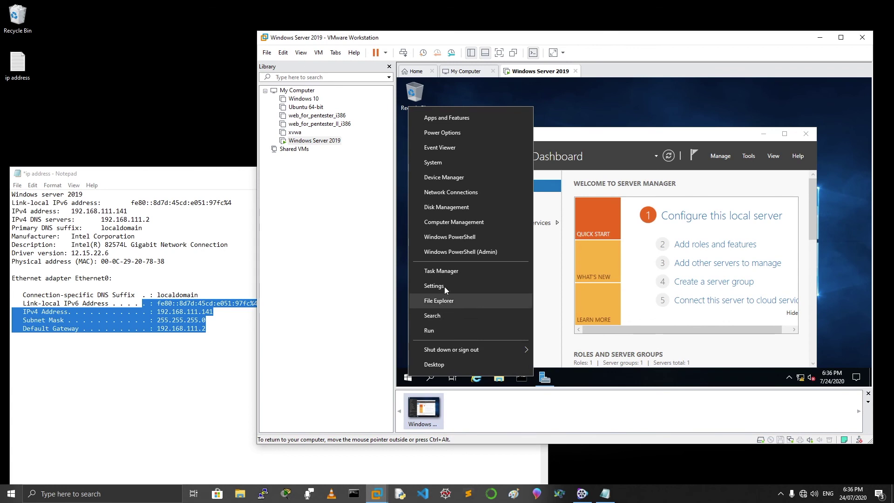
pyautogui.click(452, 162)
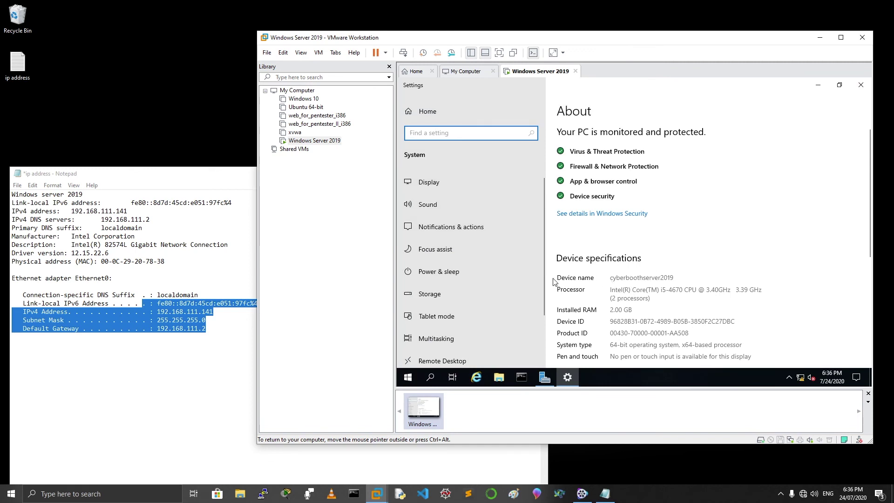
pyautogui.moveTo(673, 278); pyautogui.dragTo(609, 278)
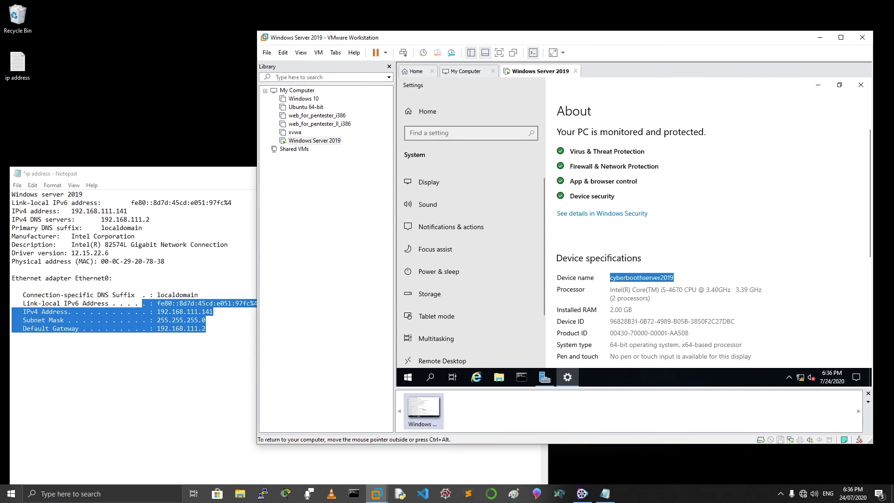
pyautogui.rightClick(657, 280)
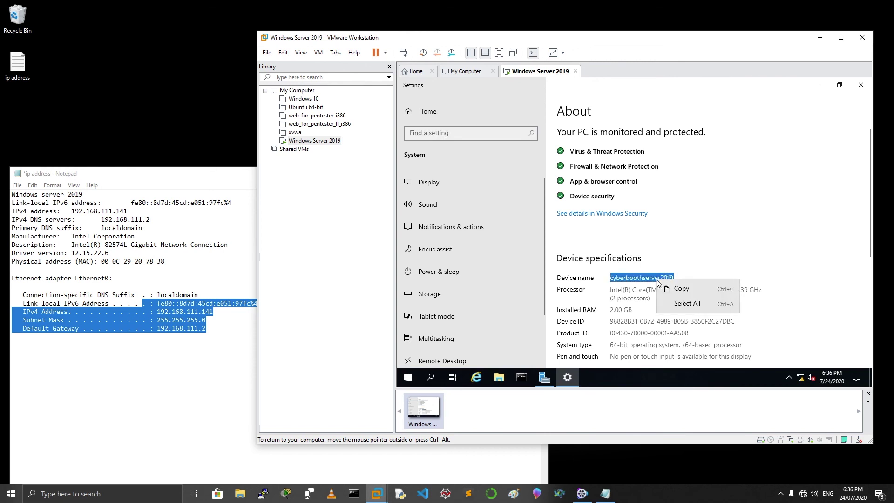
pyautogui.click(694, 289)
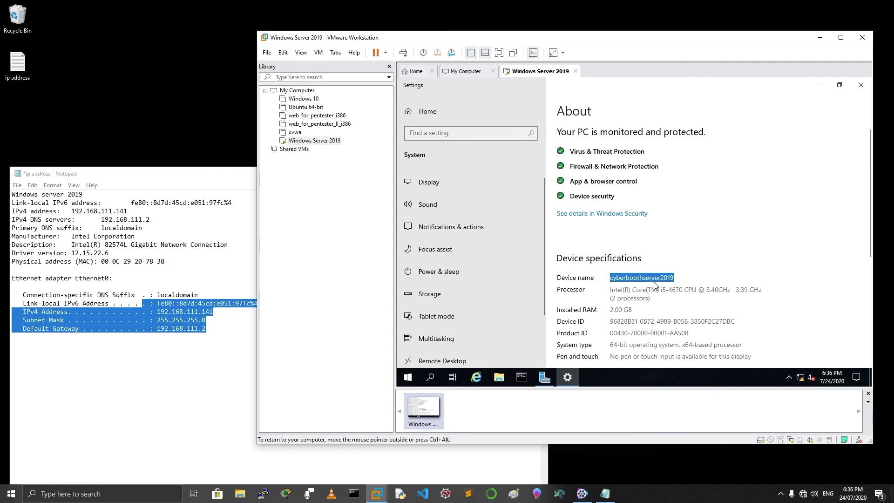
# - Add the line "Computer name: cyberboothserver2019" beneath the Ethernet adapter heading in the ip address Notepad file
pyautogui.click(130, 282)
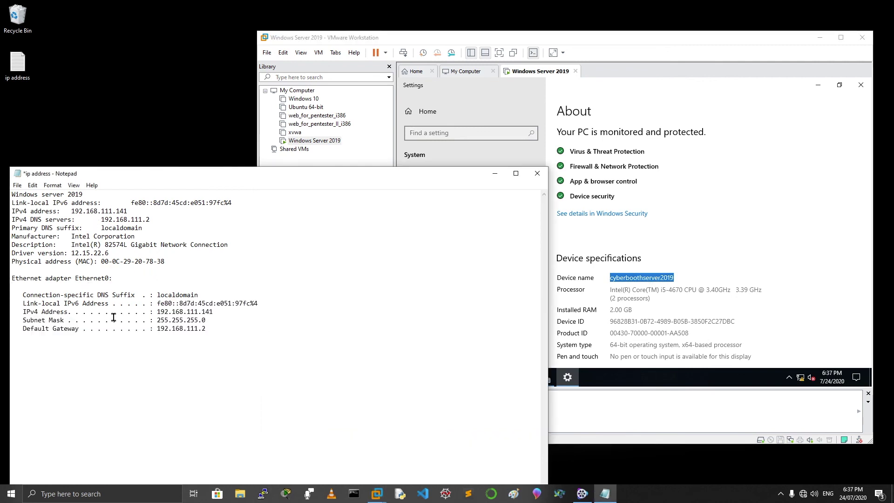
pyautogui.write('Computer name:')
pyautogui.hotkey('ctrl', 'v')
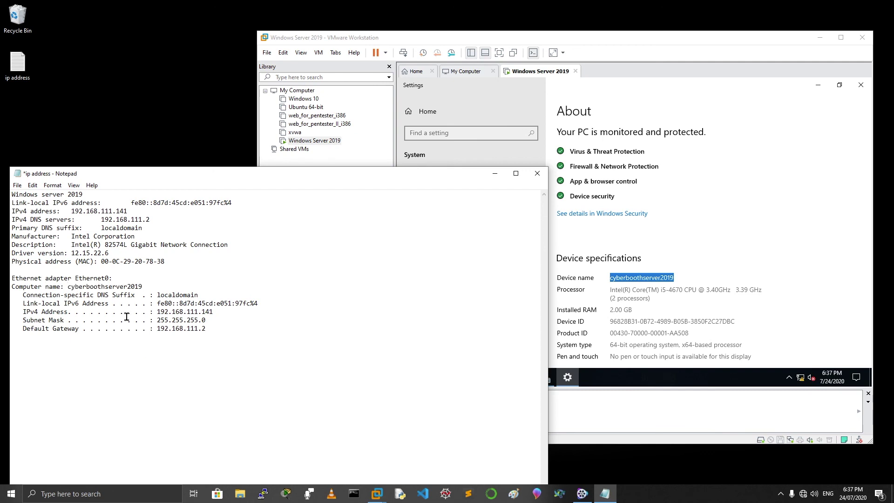
pyautogui.moveTo(166, 261); pyautogui.dragTo(3, 187)
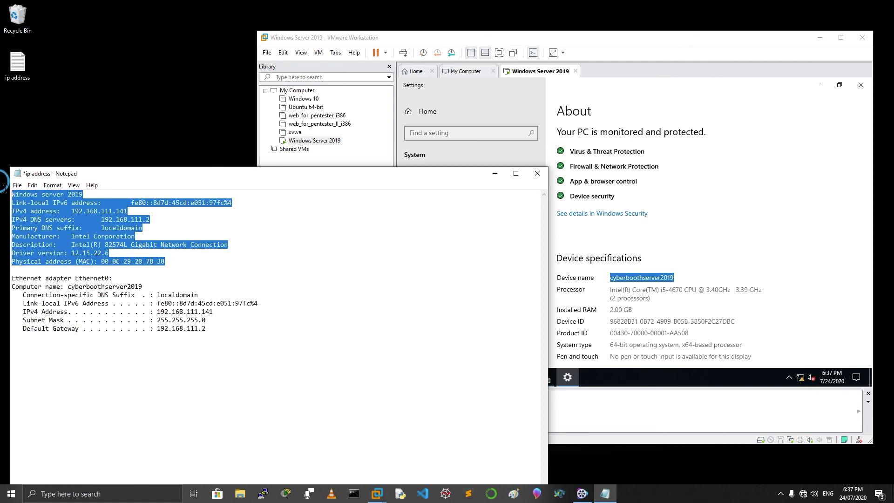
pyautogui.click(70, 214)
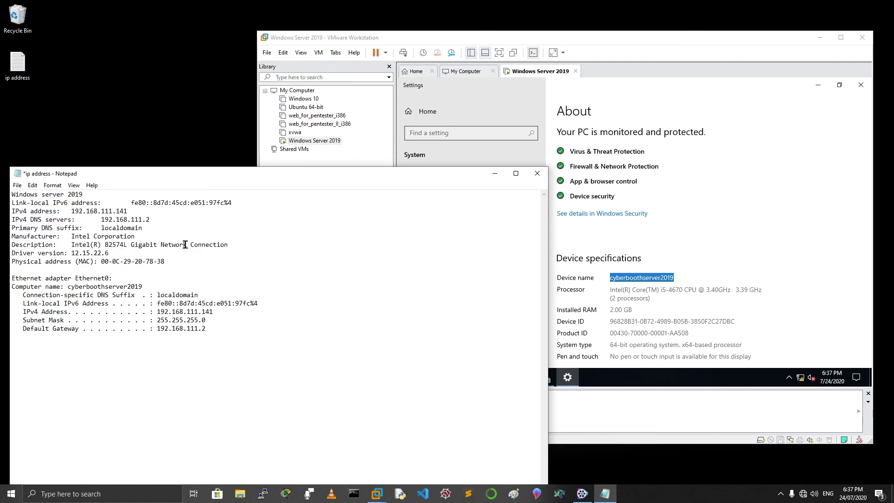
pyautogui.moveTo(152, 281); pyautogui.dragTo(200, 270)
# - Return to the Windows Server 2019 virtual machine, close Settings, and move the Server Manager window slightly upward
pyautogui.click(738, 215)
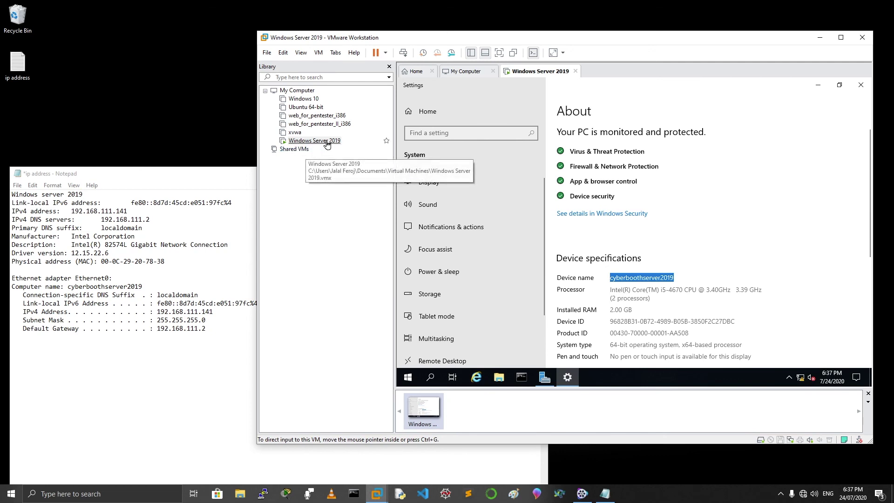
pyautogui.click(862, 85)
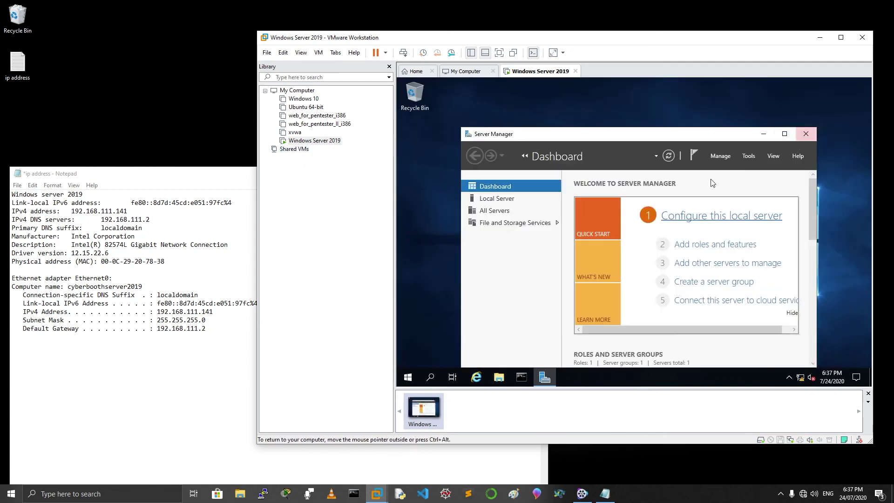
pyautogui.moveTo(704, 137); pyautogui.dragTo(700, 118)
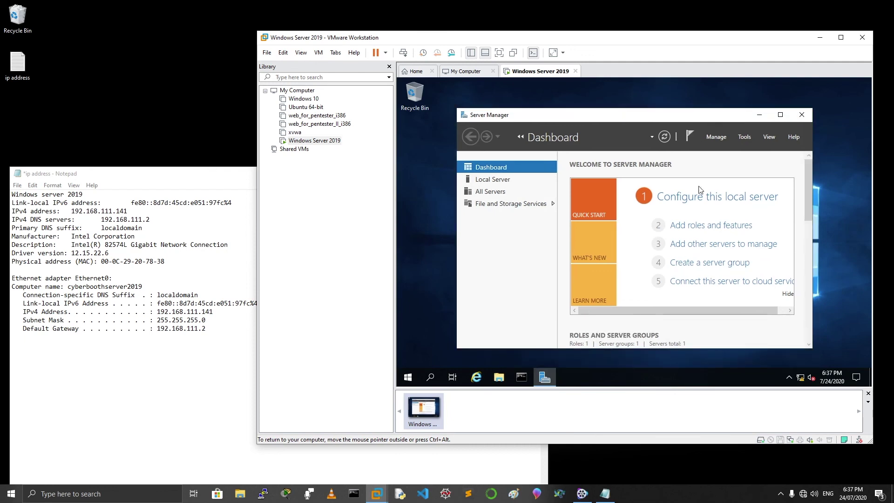